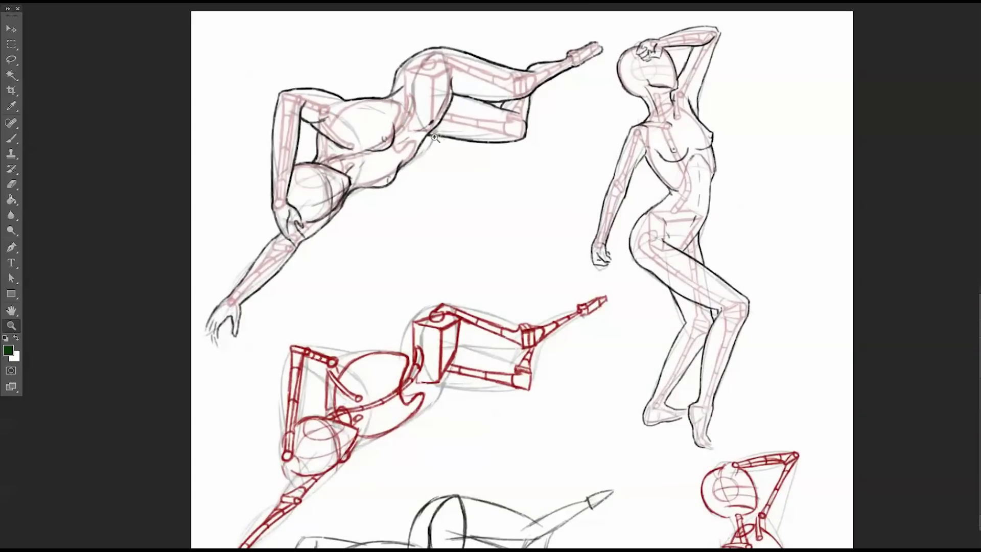
Paint over most of the upper two reclining figures and part of the third with a white brush to clear drawing space.
left_click(434, 137, "alt")
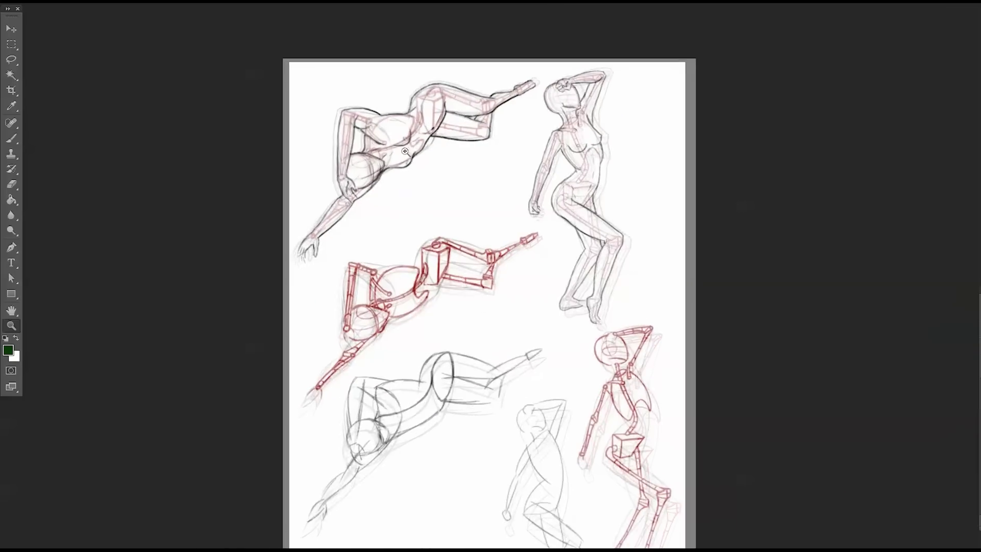
left_click(405, 151, "alt")
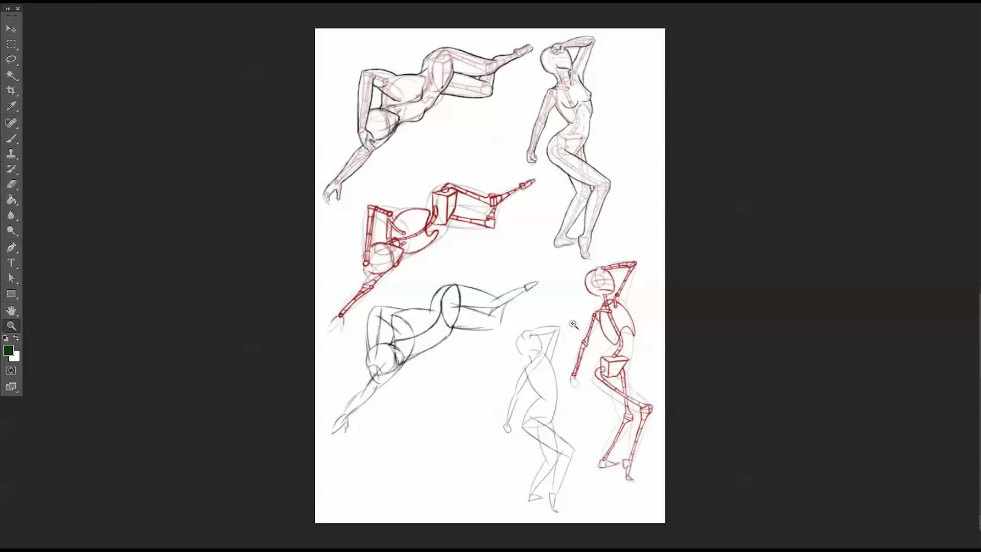
left_click(13, 139)
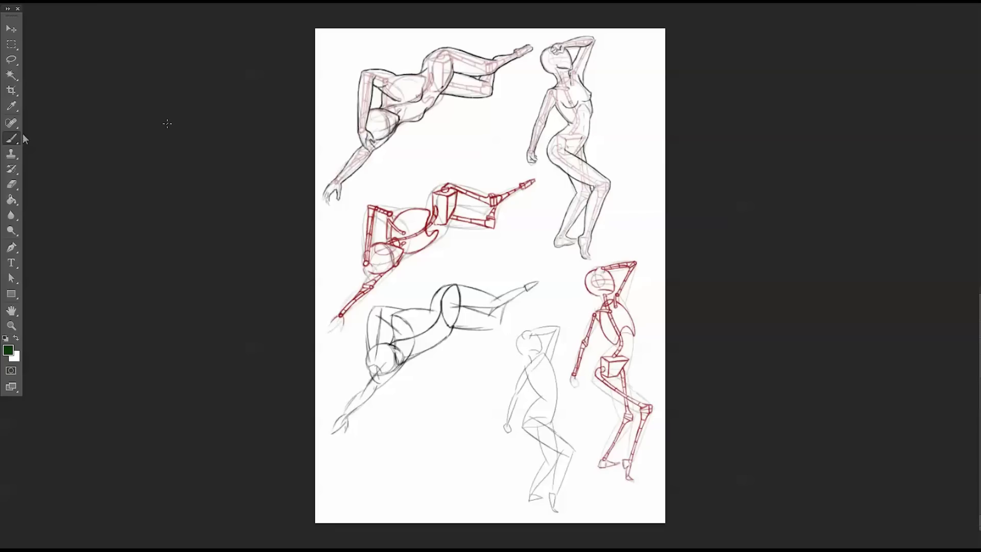
left_click(472, 128, "alt")
mouse_move(526, 62)
left_mouse_down()
mouse_move(491, 65)
mouse_move(503, 53)
mouse_move(496, 47)
mouse_move(487, 82)
left_mouse_up()
mouse_move(509, 196)
left_mouse_down()
mouse_move(535, 197)
mouse_move(501, 190)
mouse_move(514, 251)
mouse_move(469, 161)
mouse_move(456, 188)
left_mouse_up()
mouse_move(468, 84)
left_mouse_down()
mouse_move(455, 51)
mouse_move(449, 76)
mouse_move(409, 112)
mouse_move(377, 54)
mouse_move(467, 71)
left_mouse_up()
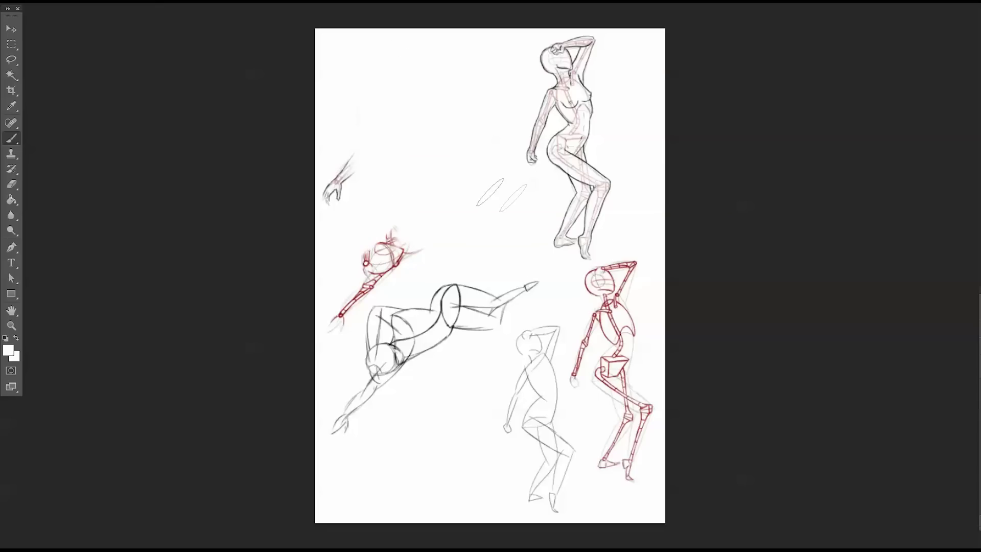
left_click_drag(490, 192, 518, 188)
mouse_move(519, 266)
left_mouse_down()
mouse_move(496, 292)
mouse_move(439, 288)
mouse_move(421, 308)
mouse_move(375, 286)
left_mouse_up()
Set the foreground colour to the very dark red #270404.
left_click(8, 350)
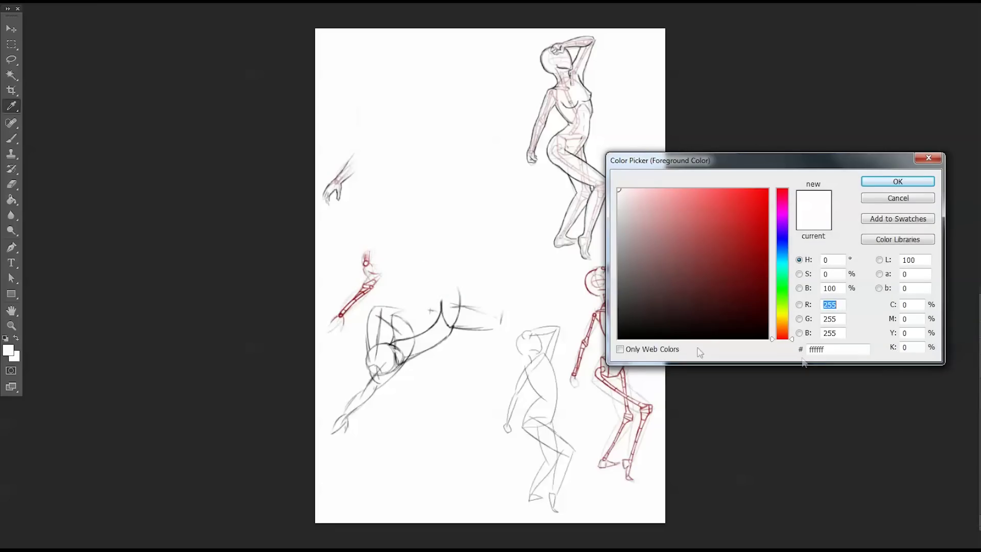
left_click(752, 316)
left_click(897, 181)
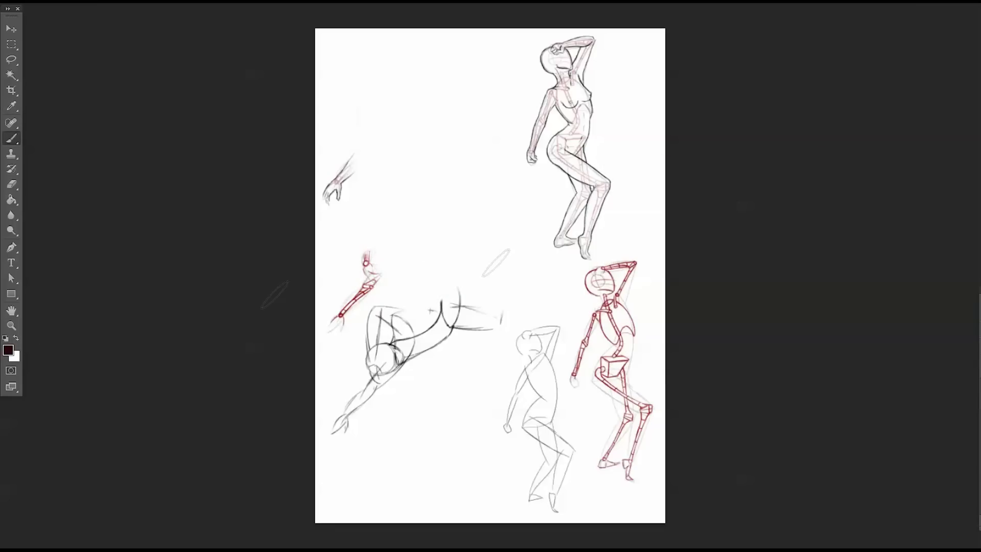
Brush a rounded head with curved facial guidelines and a jaw line in the cleared space beside the standing figure.
left_click(11, 326)
left_click(549, 73)
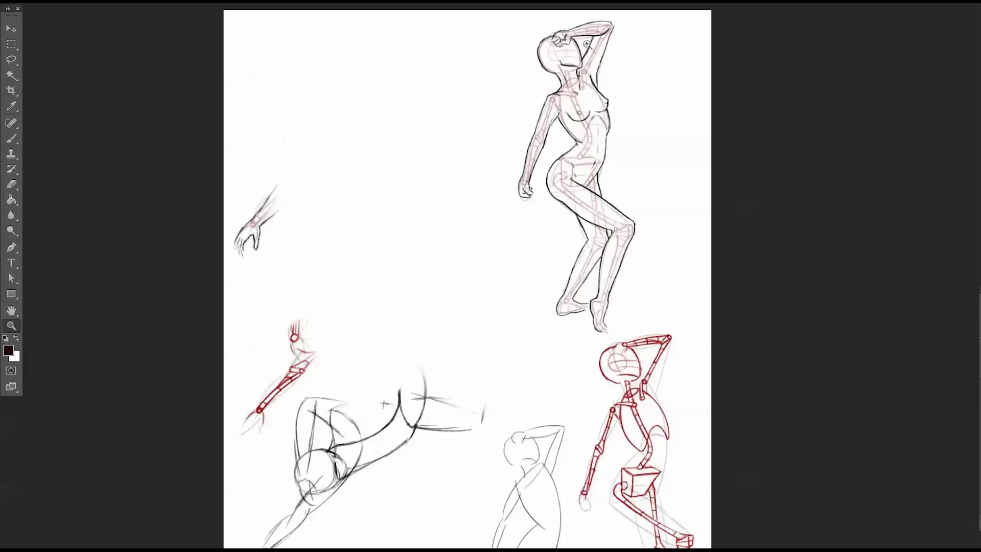
left_click_drag(464, 94, 481, 169)
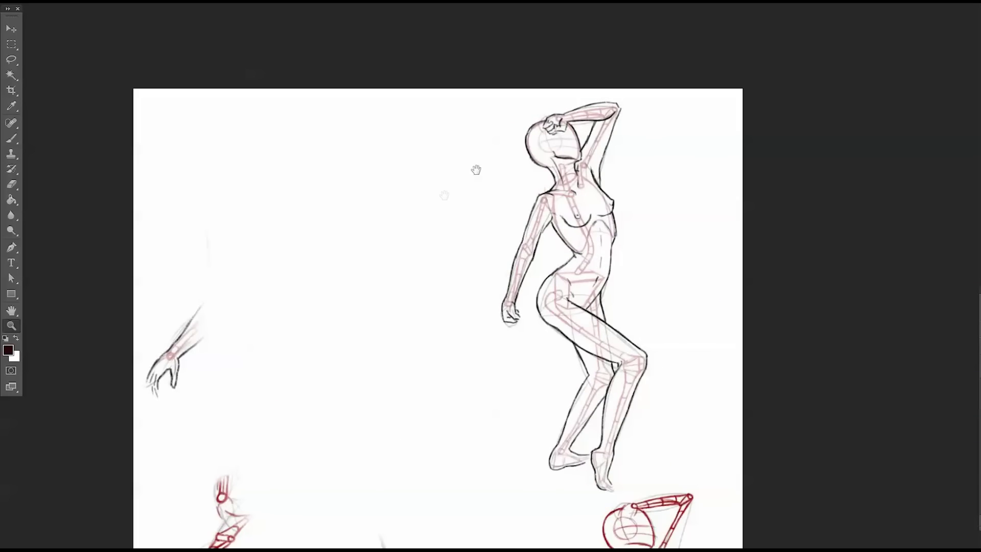
left_click_drag(433, 202, 420, 145)
left_click(11, 139)
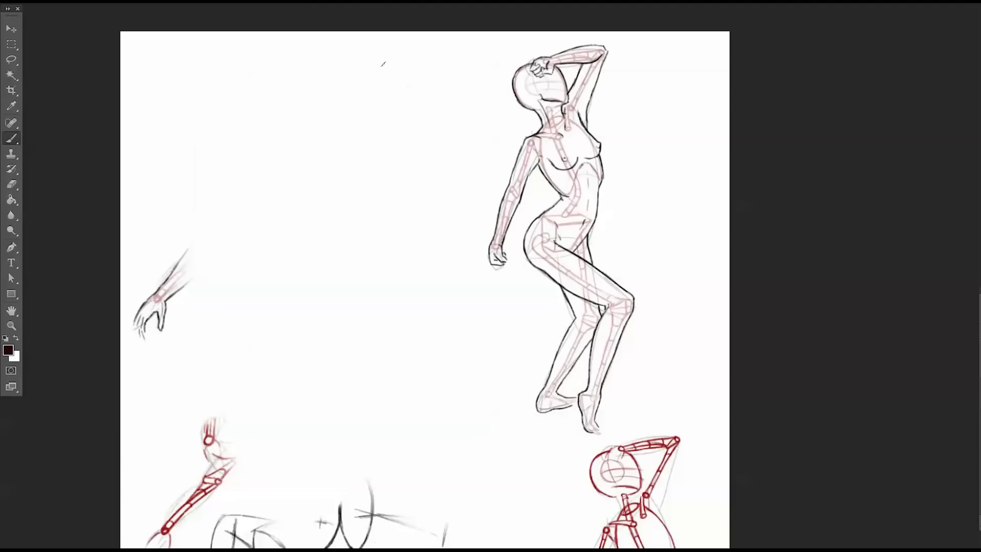
mouse_move(393, 103)
left_mouse_down()
mouse_move(380, 64)
mouse_move(366, 94)
left_mouse_up()
key("ctrl+z")
mouse_move(377, 65)
left_mouse_down()
mouse_move(381, 101)
mouse_move(391, 100)
mouse_move(384, 67)
mouse_move(363, 94)
mouse_move(369, 105)
mouse_move(391, 69)
mouse_move(407, 101)
mouse_move(394, 62)
mouse_move(406, 114)
left_mouse_up()
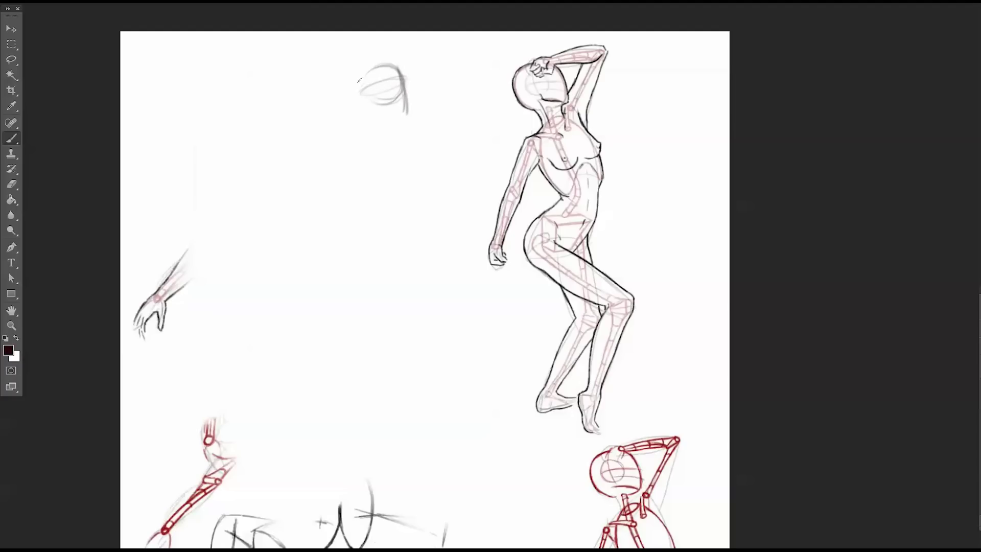
mouse_move(359, 80)
left_mouse_down()
mouse_move(368, 103)
mouse_move(361, 89)
left_mouse_up()
left_click_drag(387, 106, 407, 111)
Sketch the torso below the head with flowing curves for the neck, spine, chest, back and hip.
mouse_move(409, 112)
left_mouse_down()
mouse_move(358, 101)
mouse_move(379, 113)
mouse_move(367, 96)
mouse_move(392, 177)
mouse_move(403, 193)
left_mouse_up()
mouse_move(382, 162)
left_mouse_down()
mouse_move(405, 198)
mouse_move(390, 225)
left_mouse_up()
left_click_drag(406, 179, 385, 232)
left_click_drag(403, 196, 392, 222)
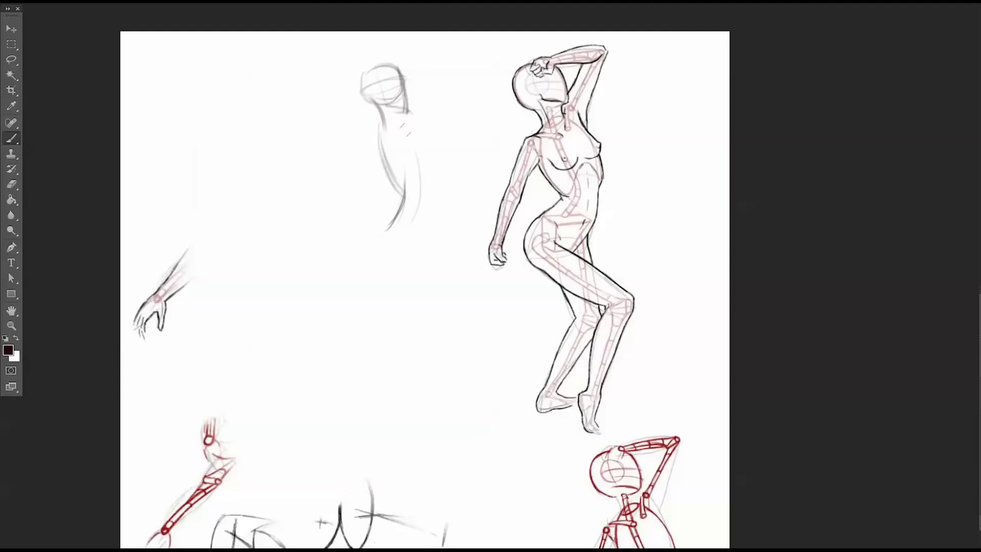
mouse_move(416, 150)
left_mouse_down()
mouse_move(410, 205)
mouse_move(403, 120)
mouse_move(408, 226)
left_mouse_up()
left_click_drag(377, 186, 386, 195)
left_click_drag(363, 146, 391, 190)
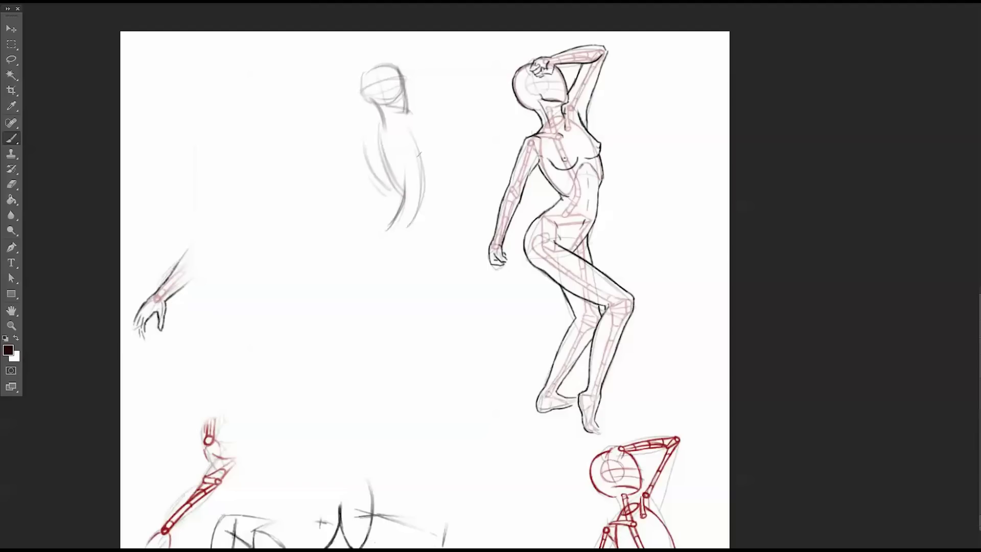
mouse_move(420, 158)
left_mouse_down()
mouse_move(414, 220)
mouse_move(391, 229)
mouse_move(378, 223)
mouse_move(355, 241)
left_mouse_up()
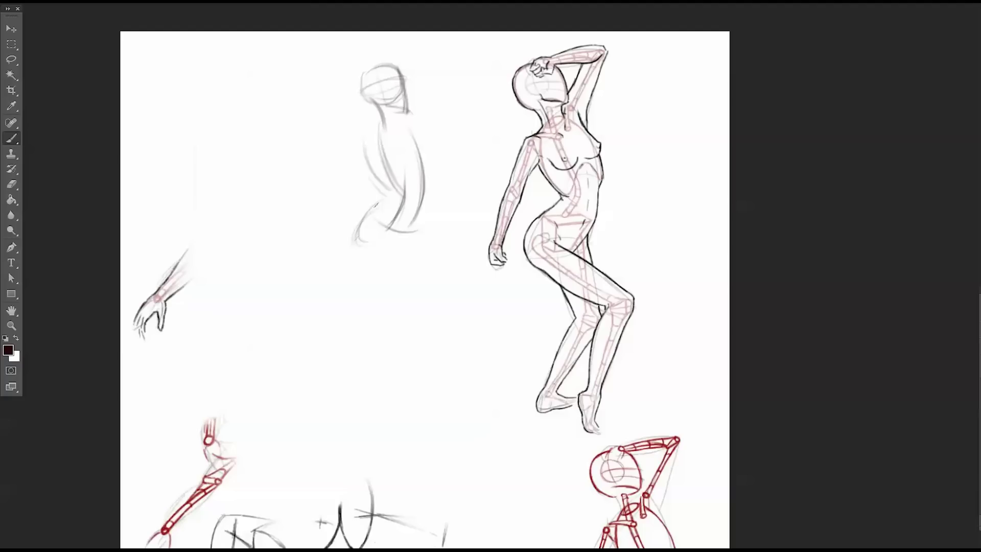
mouse_move(372, 209)
left_mouse_down()
mouse_move(386, 237)
mouse_move(357, 246)
left_mouse_up()
Sketch the rear leg from the hip down through the knee, ending in a flat foot.
mouse_move(408, 236)
left_mouse_down()
mouse_move(402, 331)
mouse_move(413, 314)
left_mouse_up()
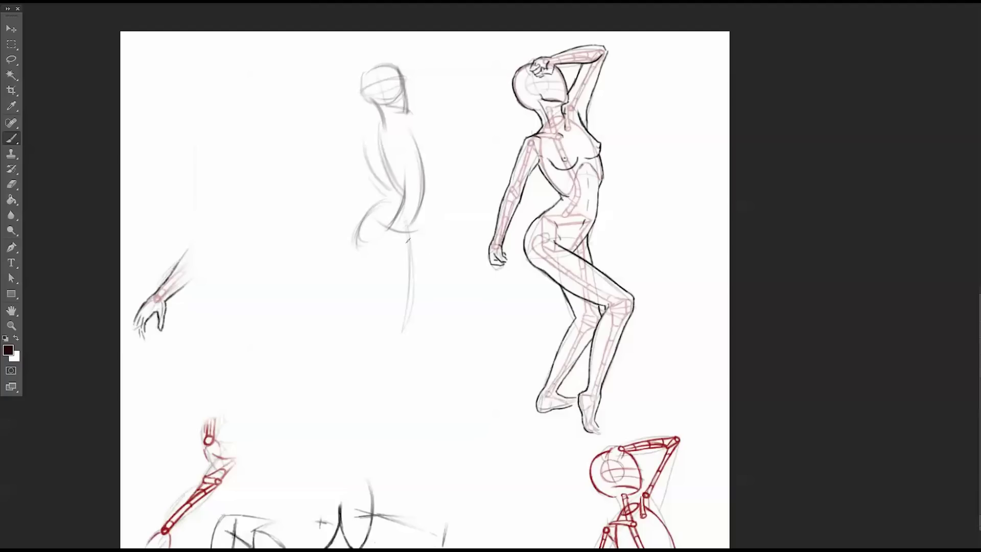
mouse_move(410, 254)
left_mouse_down()
mouse_move(410, 282)
mouse_move(392, 337)
mouse_move(414, 316)
mouse_move(368, 341)
mouse_move(415, 307)
mouse_move(360, 362)
mouse_move(412, 311)
mouse_move(363, 380)
left_mouse_up()
left_click_drag(405, 301, 352, 403)
mouse_move(390, 319)
left_mouse_down()
mouse_move(351, 399)
mouse_move(420, 386)
mouse_move(362, 397)
mouse_move(387, 390)
left_mouse_up()
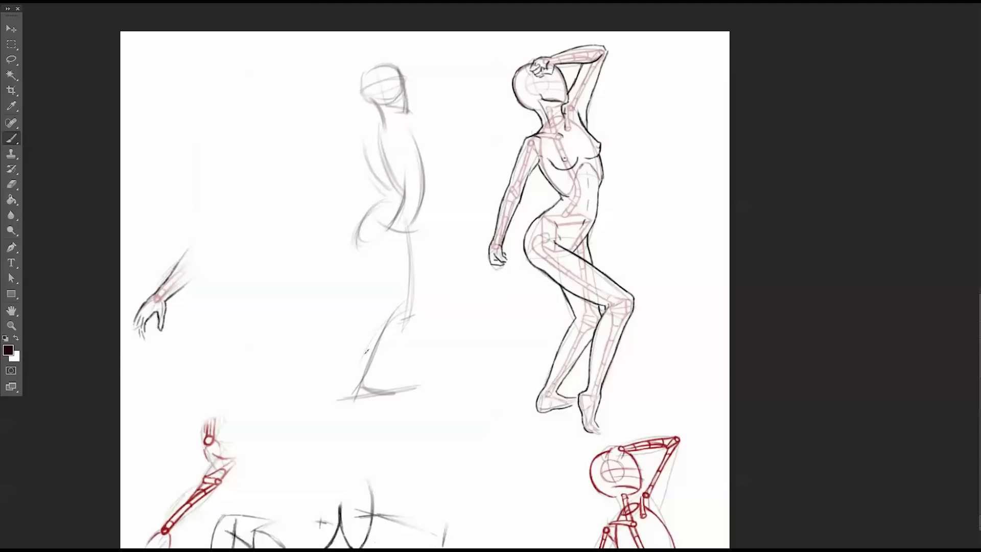
Sketch the front leg with its thigh crossing forward, bent knee, calf and a foot standing on its toes.
left_click_drag(366, 219, 449, 291)
mouse_move(391, 278)
left_mouse_down()
mouse_move(416, 255)
mouse_move(377, 255)
left_mouse_up()
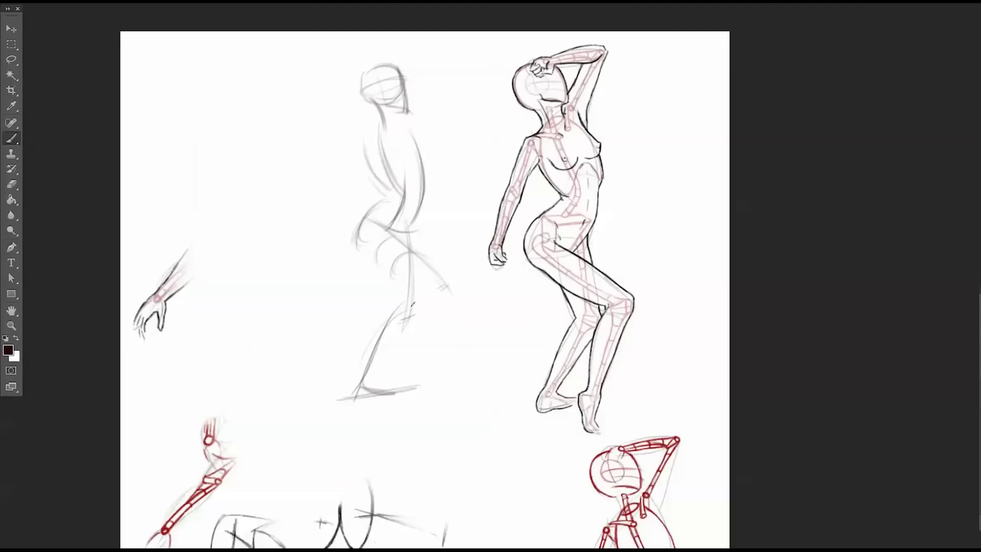
left_click_drag(447, 287, 408, 366)
mouse_move(447, 307)
left_mouse_down()
mouse_move(409, 378)
mouse_move(402, 425)
left_mouse_up()
mouse_move(410, 372)
left_mouse_down()
mouse_move(403, 430)
mouse_move(415, 429)
left_mouse_up()
mouse_move(386, 397)
left_mouse_down()
mouse_move(399, 428)
mouse_move(386, 394)
mouse_move(406, 381)
mouse_move(384, 402)
left_mouse_up()
left_click_drag(412, 371, 403, 419)
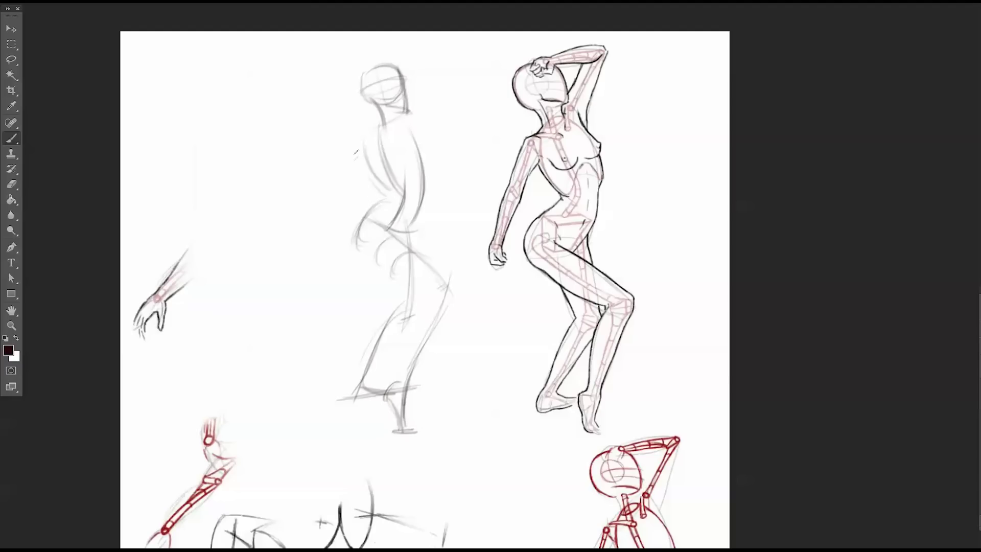
Sketch one arm hanging beside the body with its hand and the other raised and bent over the head.
mouse_move(372, 146)
left_mouse_down()
mouse_move(347, 150)
mouse_move(376, 129)
mouse_move(324, 205)
mouse_move(319, 252)
left_mouse_up()
mouse_move(329, 207)
left_mouse_down()
mouse_move(312, 257)
mouse_move(312, 281)
mouse_move(321, 260)
mouse_move(327, 280)
left_mouse_up()
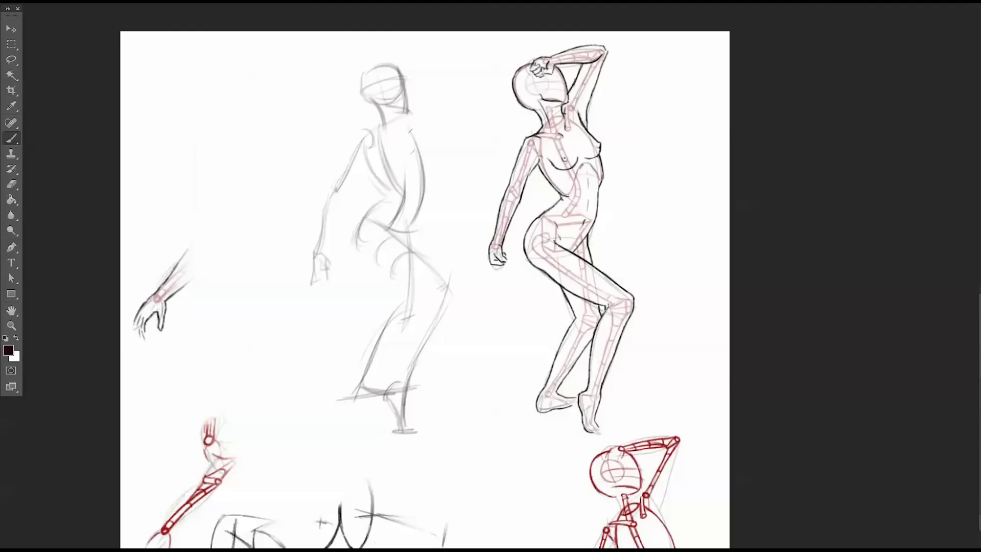
left_click_drag(421, 139, 442, 57)
left_click_drag(430, 91, 416, 136)
mouse_move(441, 56)
left_mouse_down()
mouse_move(360, 76)
mouse_move(392, 56)
mouse_move(378, 69)
mouse_move(373, 60)
mouse_move(375, 75)
mouse_move(383, 67)
mouse_move(365, 82)
mouse_move(358, 69)
mouse_move(371, 85)
left_mouse_up()
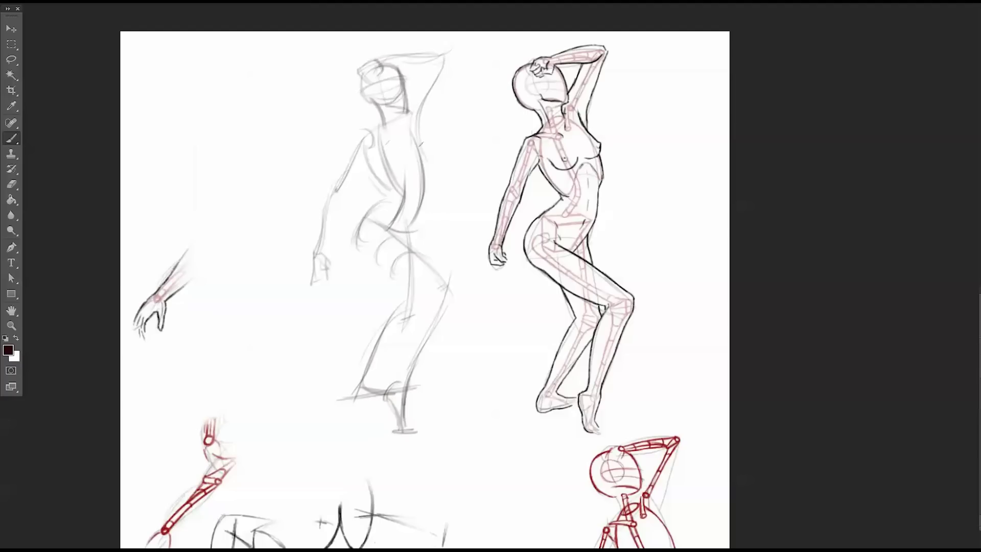
Add a curved contour line across the upper chest and short cross-contours on the front lower leg.
left_click_drag(412, 136, 375, 151)
mouse_move(430, 325)
left_mouse_down()
mouse_move(410, 339)
mouse_move(416, 347)
mouse_move(438, 305)
mouse_move(407, 371)
left_mouse_up()
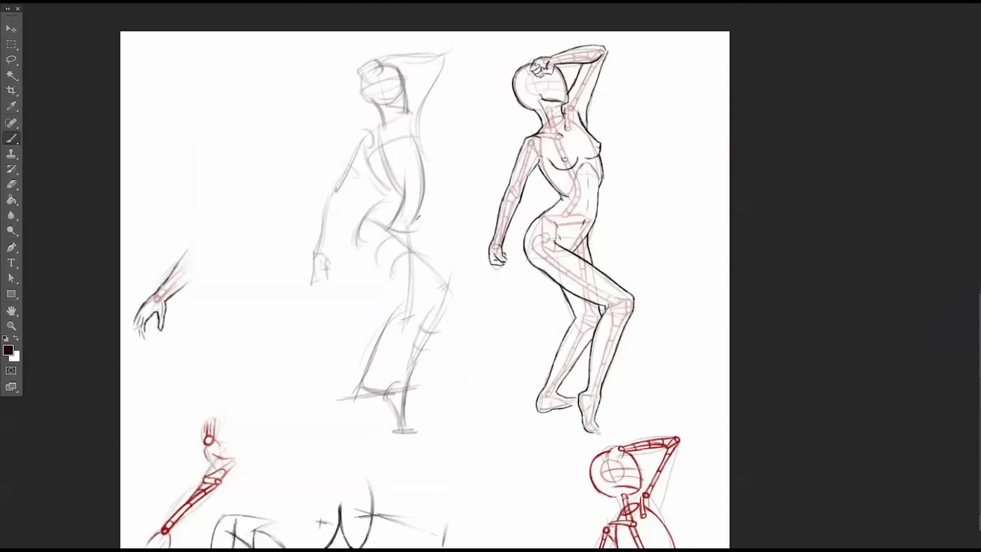
left_click_drag(416, 219, 379, 84)
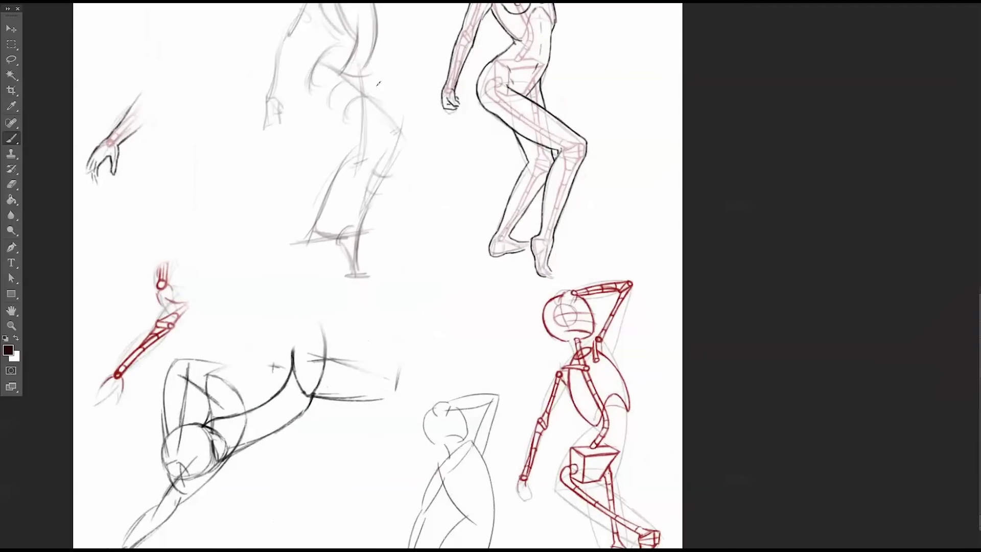
left_click_drag(300, 168, 355, 343)
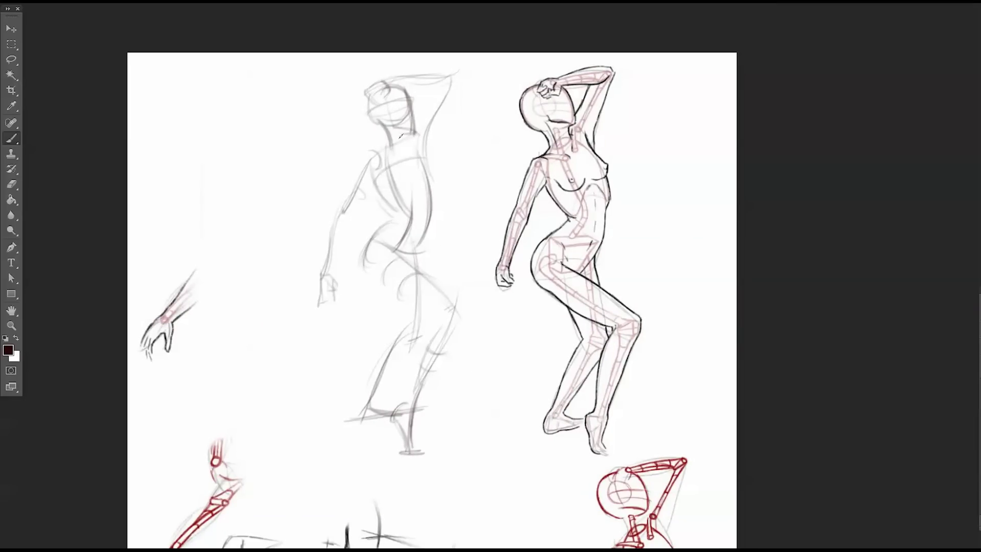
Set the foreground colour to light pink and fill the gesture figure's ribcage as a solid oval.
left_click(7, 349)
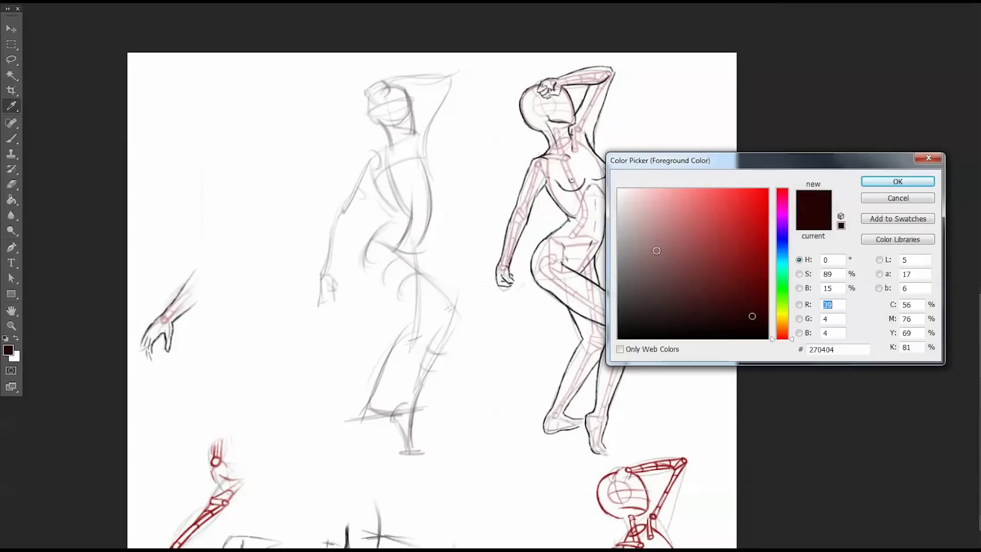
left_click(657, 198)
left_click(871, 183)
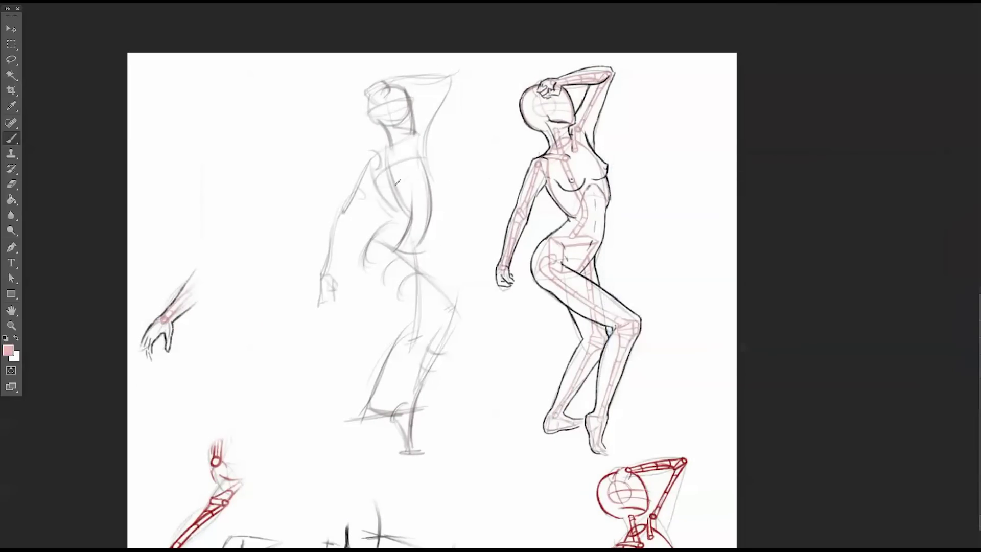
mouse_move(384, 180)
left_mouse_down()
mouse_move(387, 160)
mouse_move(419, 210)
mouse_move(406, 153)
mouse_move(379, 176)
mouse_move(406, 219)
mouse_move(386, 159)
mouse_move(401, 152)
mouse_move(411, 184)
mouse_move(388, 195)
mouse_move(393, 164)
mouse_move(407, 219)
left_mouse_up()
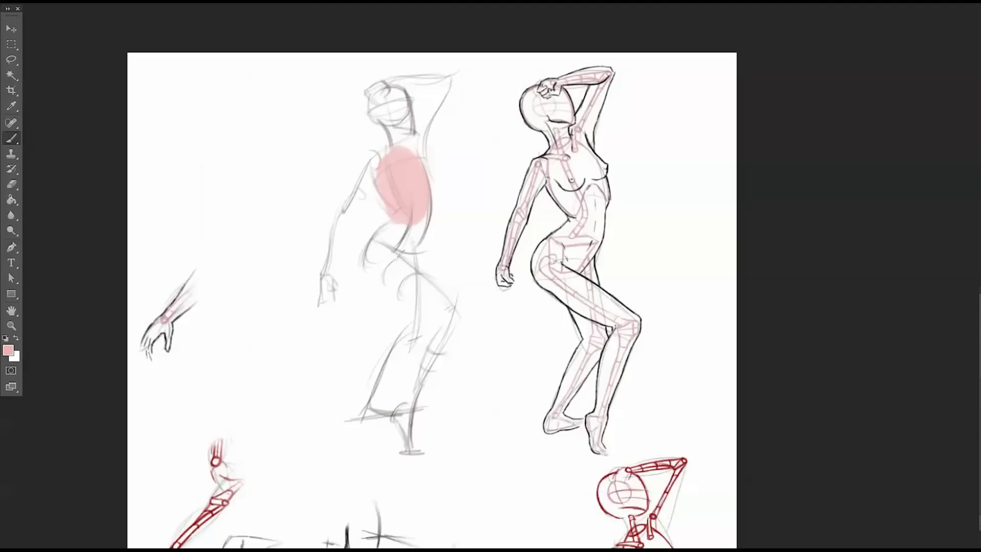
Fill the gesture figure's pelvis and head as solid masses in the same pink, using a larger brush.
mouse_move(406, 240)
left_mouse_down()
mouse_move(378, 266)
mouse_move(389, 232)
mouse_move(384, 260)
mouse_move(402, 262)
mouse_move(384, 253)
left_mouse_up()
key("bracketright")
key("bracketright")
key("bracketright")
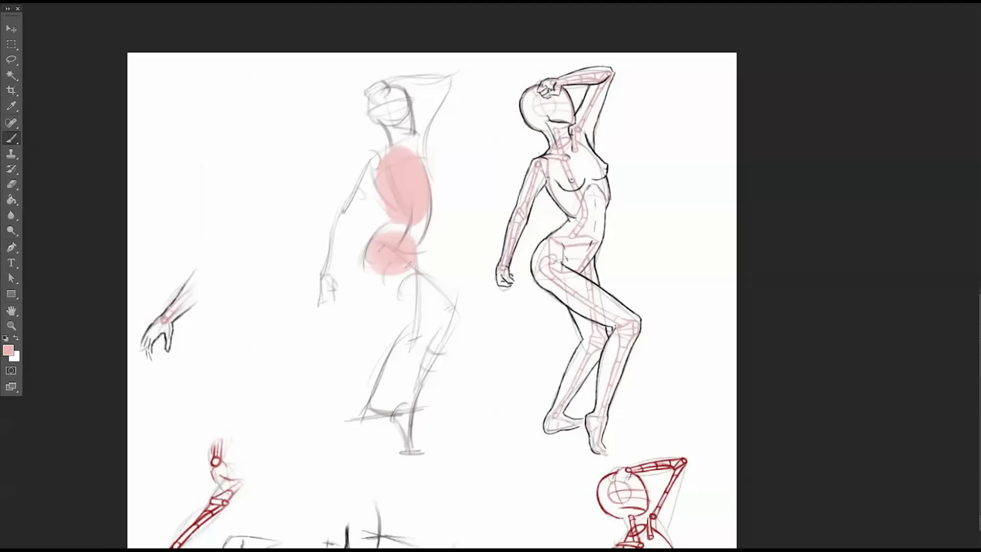
left_click_drag(419, 221, 411, 265)
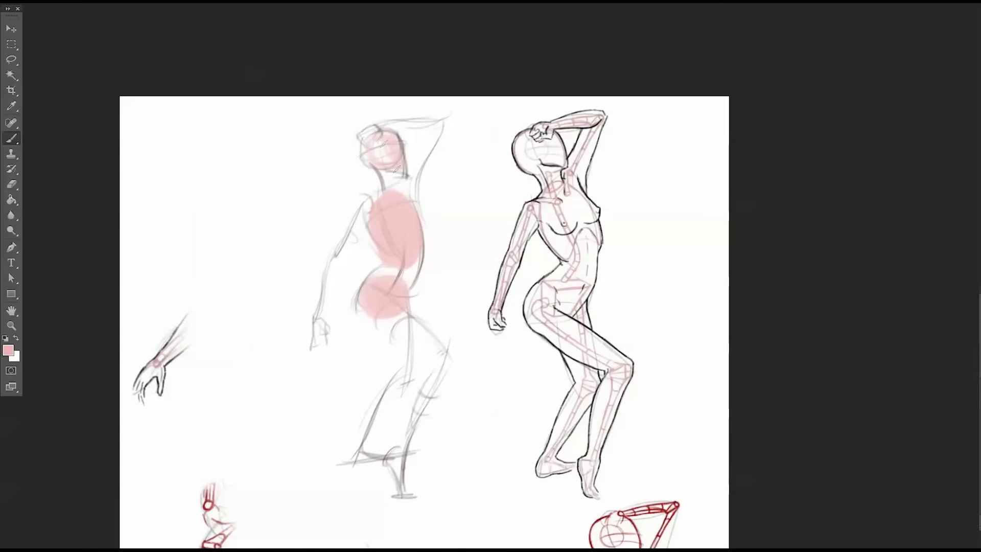
mouse_move(388, 151)
left_mouse_down()
mouse_move(373, 141)
mouse_move(369, 153)
mouse_move(390, 143)
left_mouse_up()
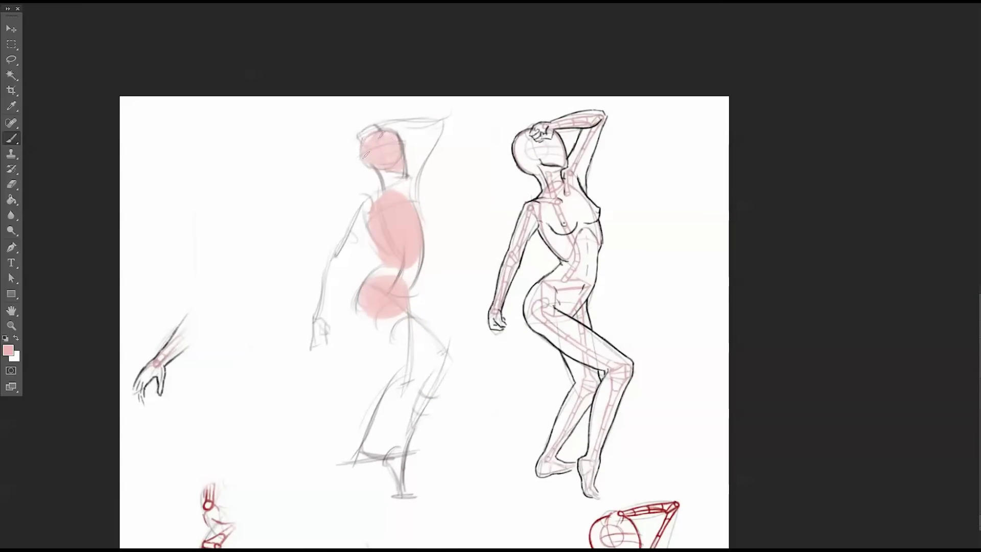
Set the foreground colour to dark red #4c0a0a and draw tilted double-headed arrows through the shoulders and the hips.
left_click(8, 350)
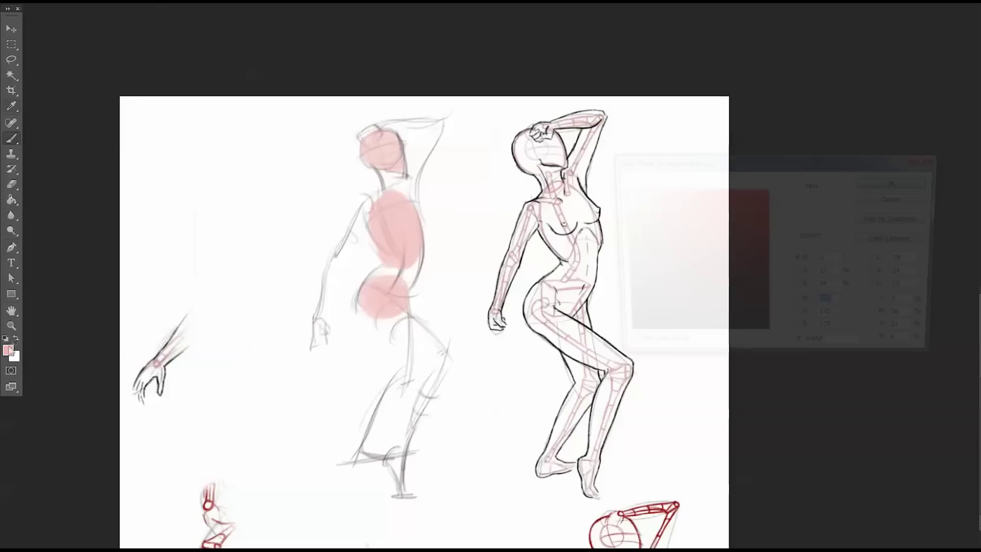
left_click(749, 289)
left_click(891, 183)
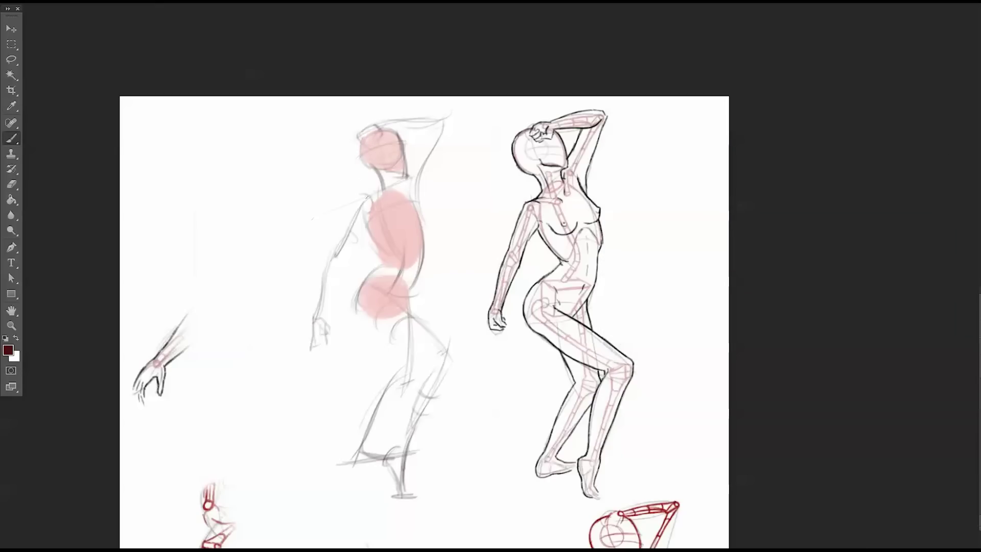
mouse_move(327, 212)
left_mouse_down()
mouse_move(442, 164)
mouse_move(312, 216)
mouse_move(330, 218)
mouse_move(334, 206)
left_mouse_up()
mouse_move(447, 159)
left_mouse_down()
mouse_move(461, 161)
mouse_move(441, 168)
left_mouse_up()
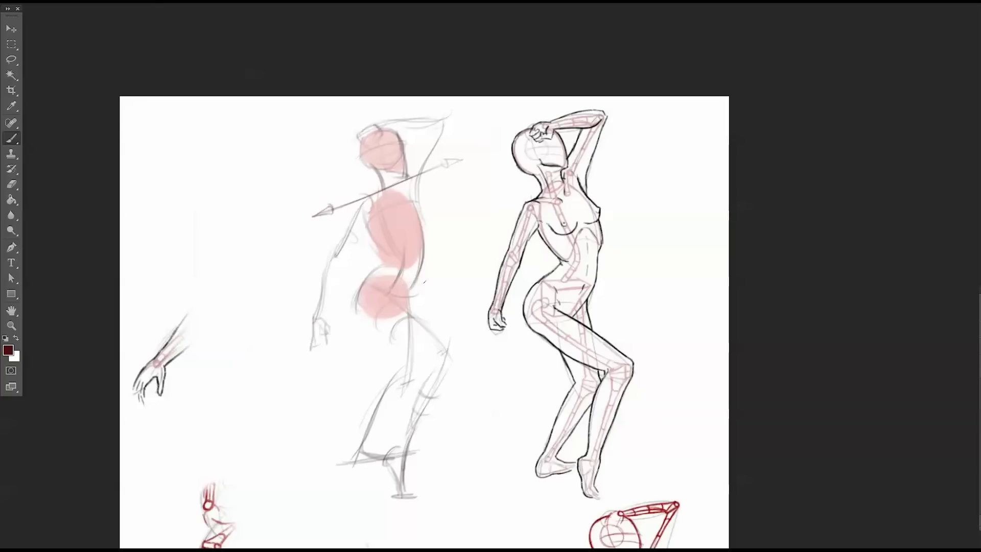
left_click_drag(412, 282, 316, 301)
mouse_move(443, 275)
left_mouse_down()
mouse_move(432, 280)
mouse_move(448, 274)
left_mouse_up()
Set the foreground colour to dark blue and trace the curves along both sides of the torso, waist and neck.
left_click(8, 350)
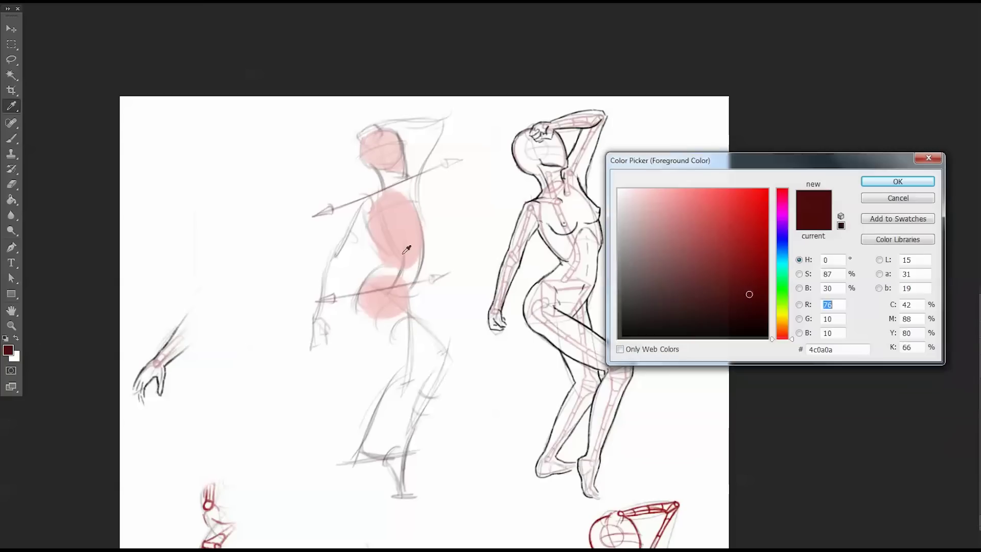
left_click(776, 241)
left_click(868, 181)
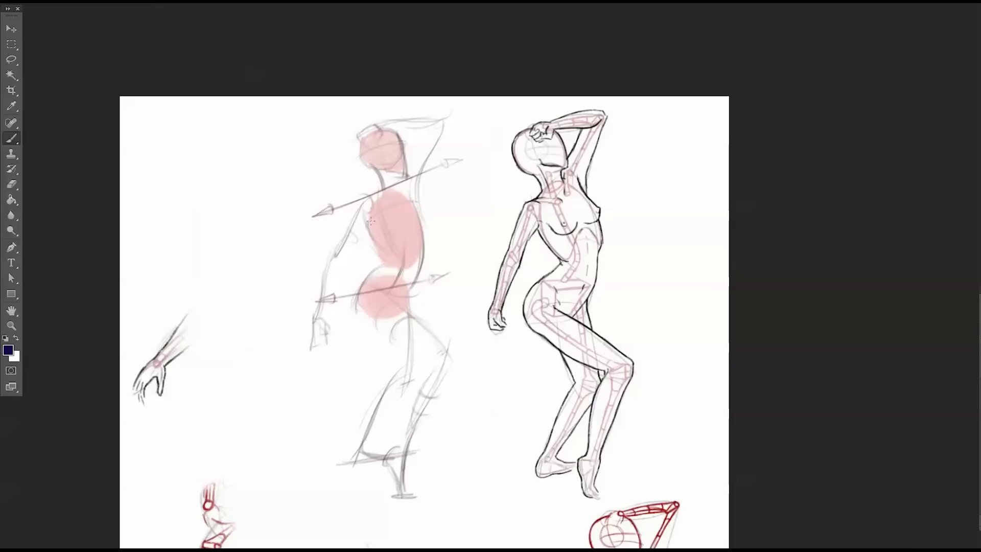
left_click_drag(369, 224, 387, 258)
mouse_move(423, 245)
left_mouse_down()
mouse_move(415, 200)
mouse_move(426, 255)
left_mouse_up()
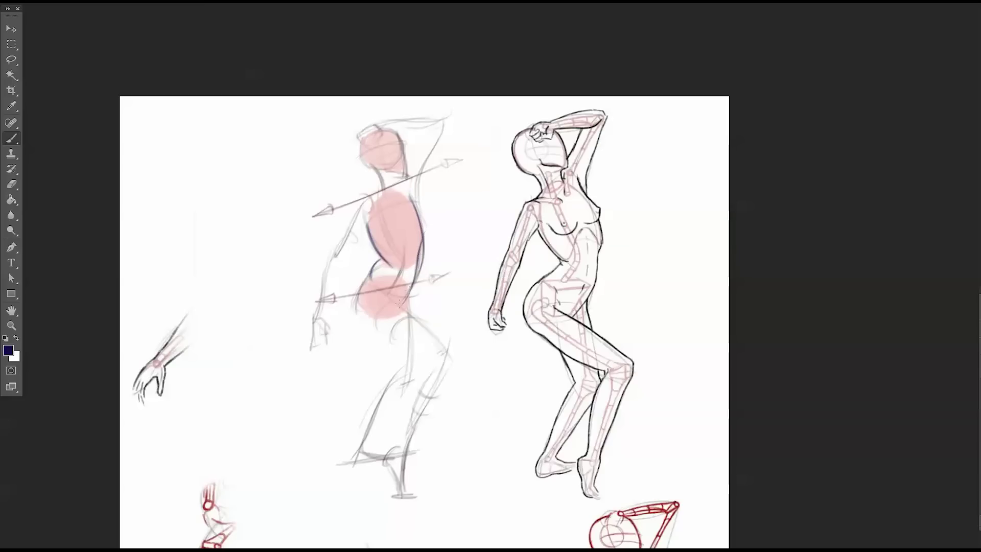
left_click_drag(410, 294, 403, 303)
mouse_move(371, 164)
left_mouse_down()
mouse_move(372, 190)
mouse_move(367, 199)
mouse_move(371, 175)
mouse_move(358, 205)
mouse_move(369, 187)
left_mouse_up()
Set the foreground colour to dark green #0a4c0a and draw the collarbones across the gesture figure's upper ribcage.
left_click(8, 350)
left_click(787, 297)
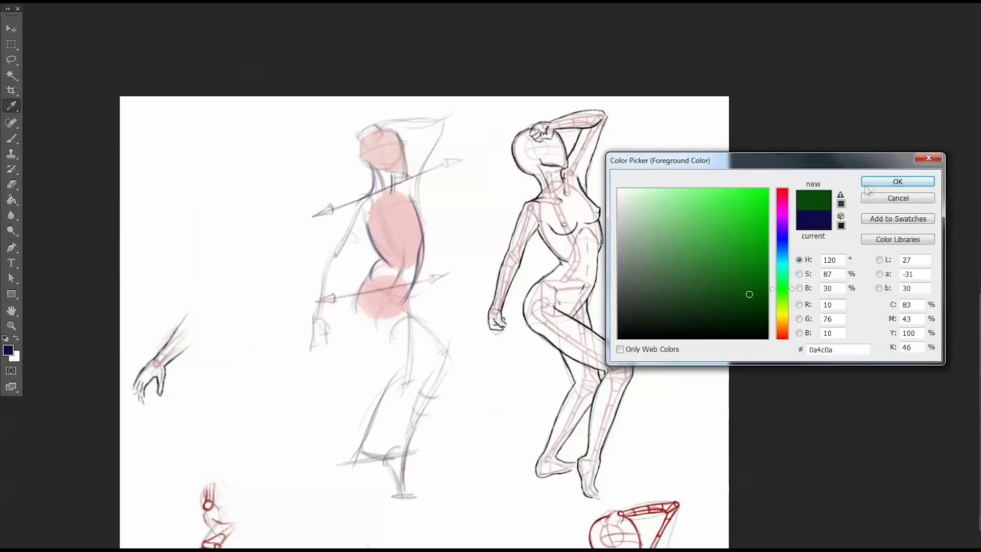
left_click(897, 182)
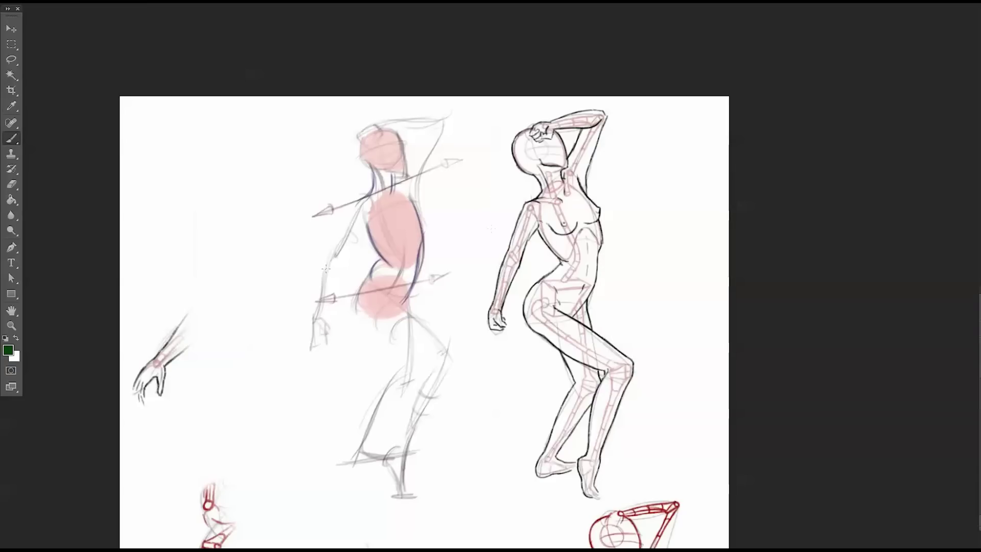
mouse_move(497, 284)
left_mouse_down()
mouse_move(511, 109)
mouse_move(500, 319)
left_mouse_up()
left_click(11, 325)
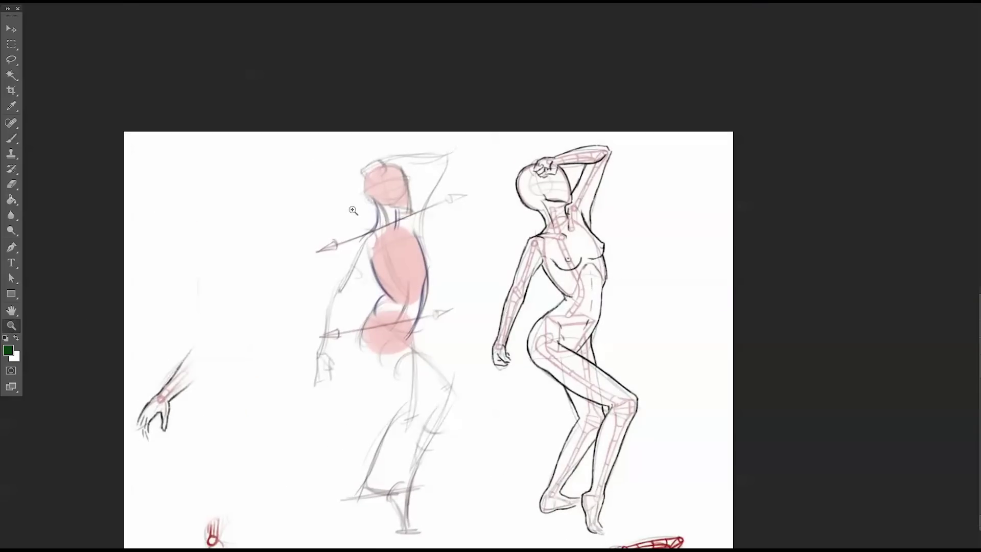
left_click(354, 209)
key("b")
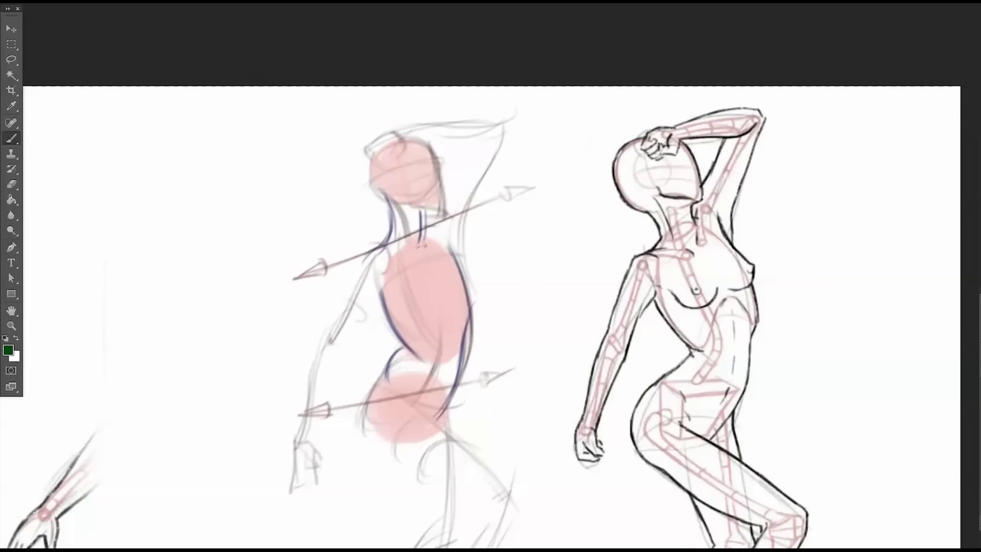
mouse_move(427, 245)
left_mouse_down()
mouse_move(380, 253)
mouse_move(434, 238)
mouse_move(446, 224)
mouse_move(409, 251)
left_mouse_up()
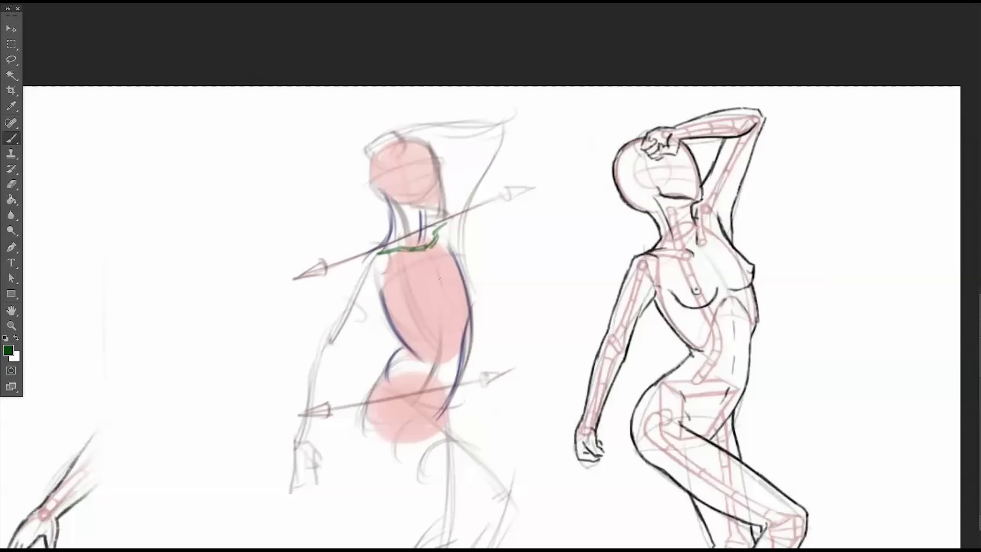
Draw the centre line and forked lower arch of the gesture figure's ribcage, and mark the two front hip bone points.
mouse_move(431, 254)
left_mouse_down()
mouse_move(447, 297)
mouse_move(431, 262)
left_mouse_up()
left_click_drag(439, 337, 448, 307)
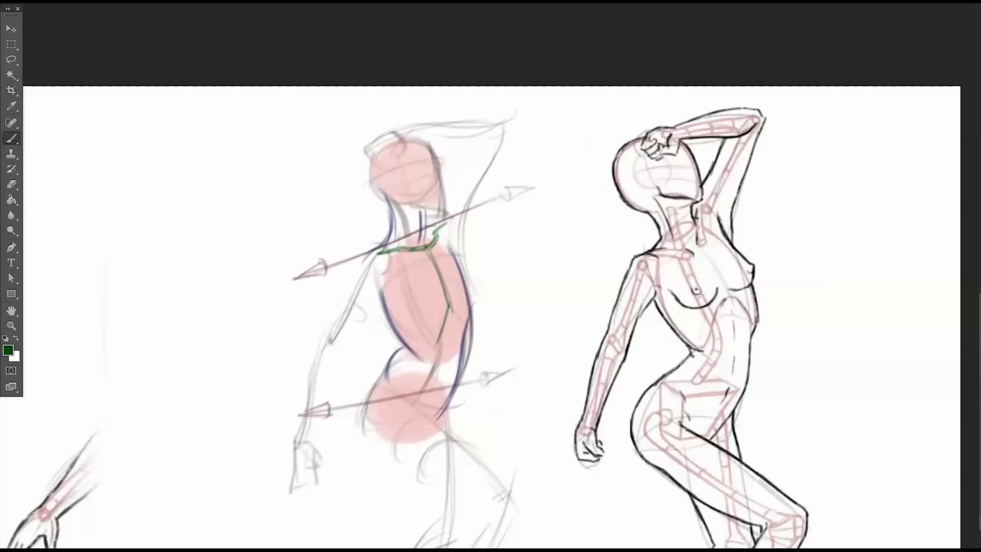
mouse_move(450, 305)
left_mouse_down()
mouse_move(466, 319)
mouse_move(443, 317)
mouse_move(435, 346)
mouse_move(446, 303)
mouse_move(434, 347)
left_mouse_up()
left_click_drag(452, 306, 470, 327)
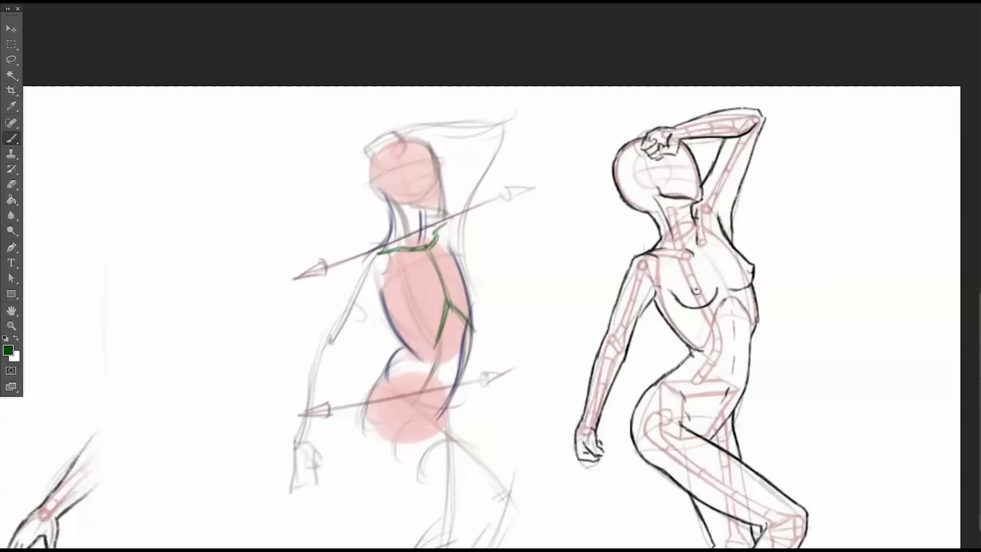
left_click_drag(433, 344, 432, 349)
left_click_drag(451, 400, 452, 405)
Draw the front leg's hip joint as a small circle and the thigh bone as a long cylinder down to the knee.
scroll(471, 277, "down", 3)
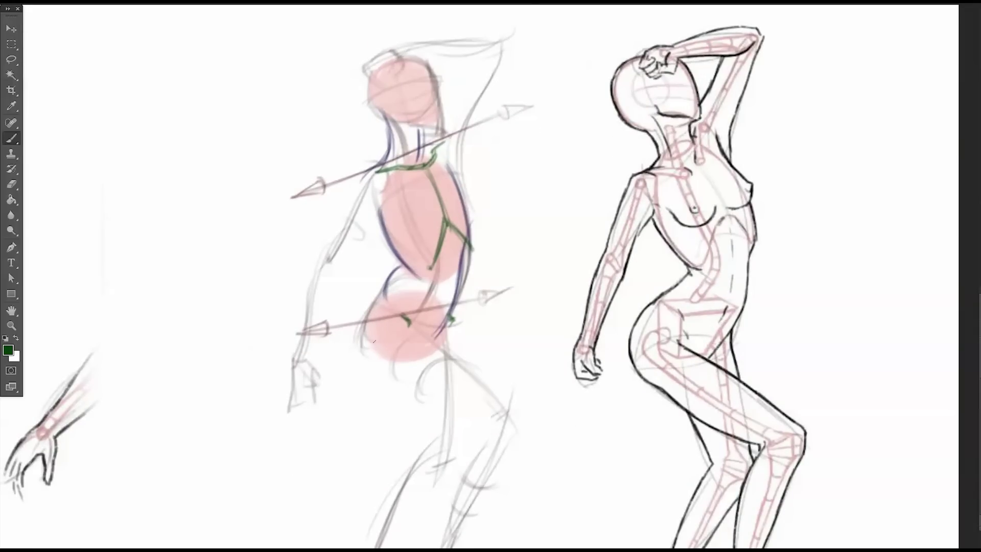
left_click_drag(373, 341, 509, 425)
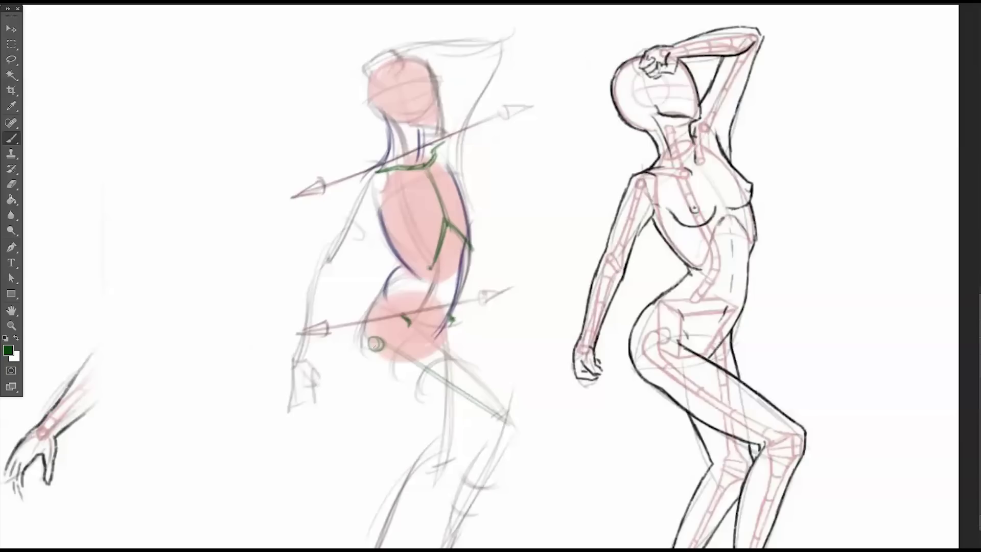
mouse_move(383, 350)
left_mouse_down()
mouse_move(493, 429)
mouse_move(463, 389)
mouse_move(499, 412)
left_mouse_up()
left_click_drag(384, 341, 498, 413)
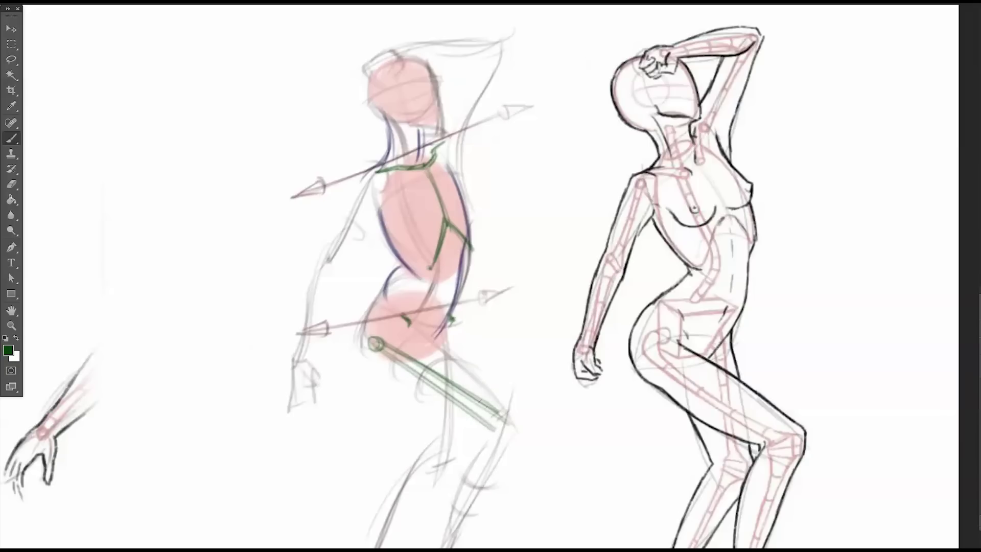
mouse_move(376, 346)
left_mouse_down()
mouse_move(491, 428)
mouse_move(484, 418)
left_mouse_up()
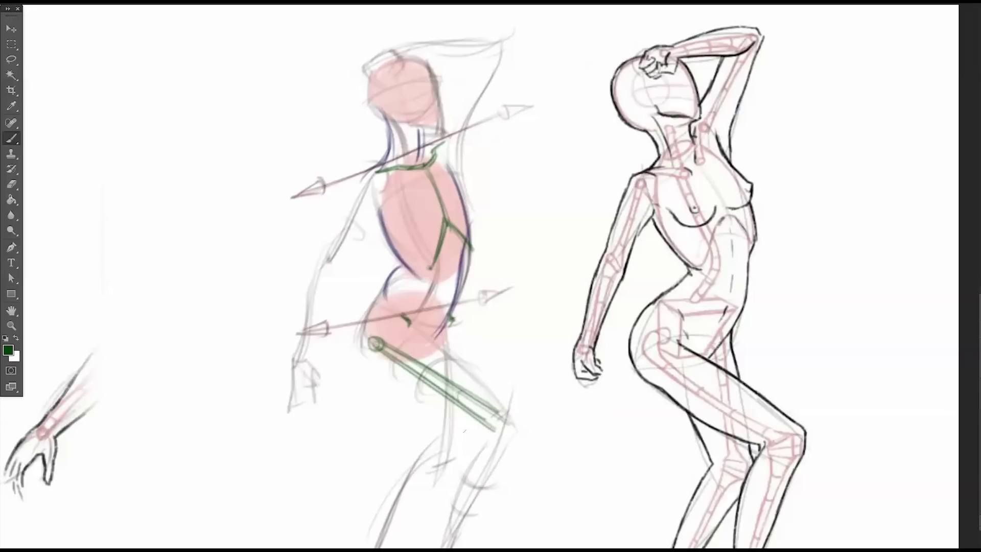
Sketch a small box in perspective with a line around its middle, between the two figures at knee height.
mouse_move(595, 458)
left_mouse_down()
mouse_move(639, 446)
mouse_move(643, 463)
mouse_move(591, 473)
mouse_move(599, 458)
mouse_move(588, 469)
mouse_move(573, 442)
left_mouse_up()
left_click_drag(572, 443, 575, 464)
mouse_move(643, 429)
left_mouse_down()
mouse_move(642, 448)
mouse_move(599, 457)
left_mouse_up()
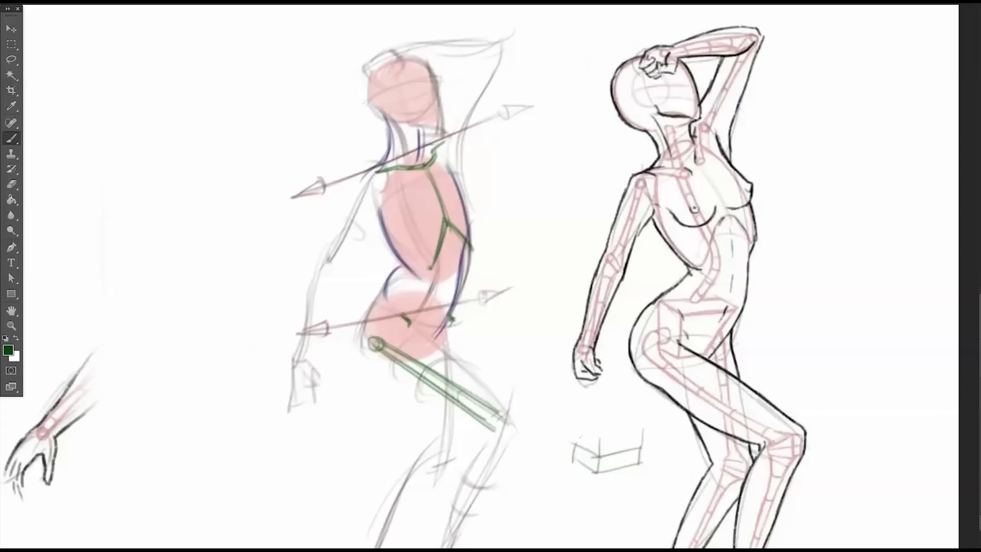
left_click_drag(641, 430, 592, 437)
mouse_move(487, 426)
left_mouse_down()
mouse_move(489, 436)
mouse_move(509, 426)
mouse_move(508, 413)
mouse_move(514, 424)
left_mouse_up()
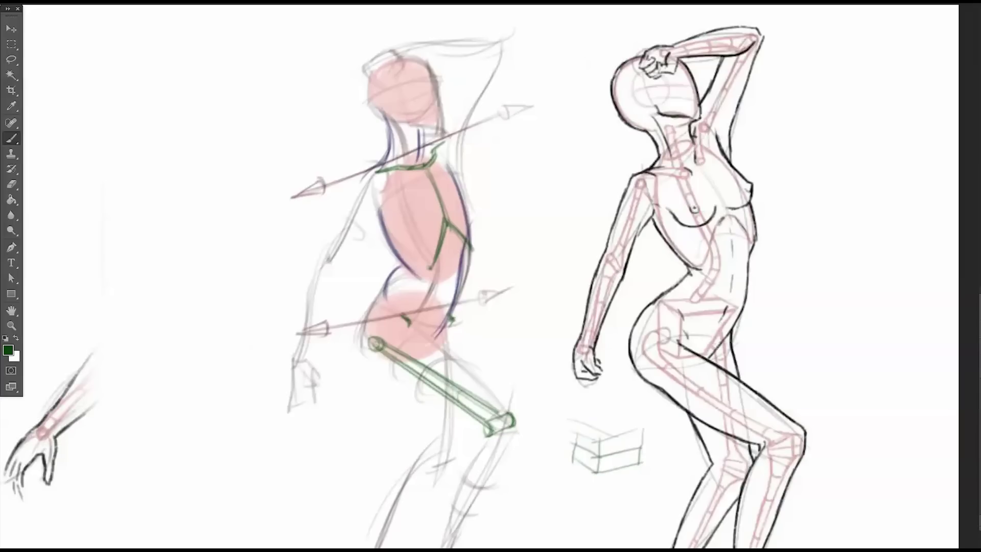
key("ctrl+alt+z")
key("ctrl+alt+z")
key("ctrl+alt+z")
key("ctrl+alt+z")
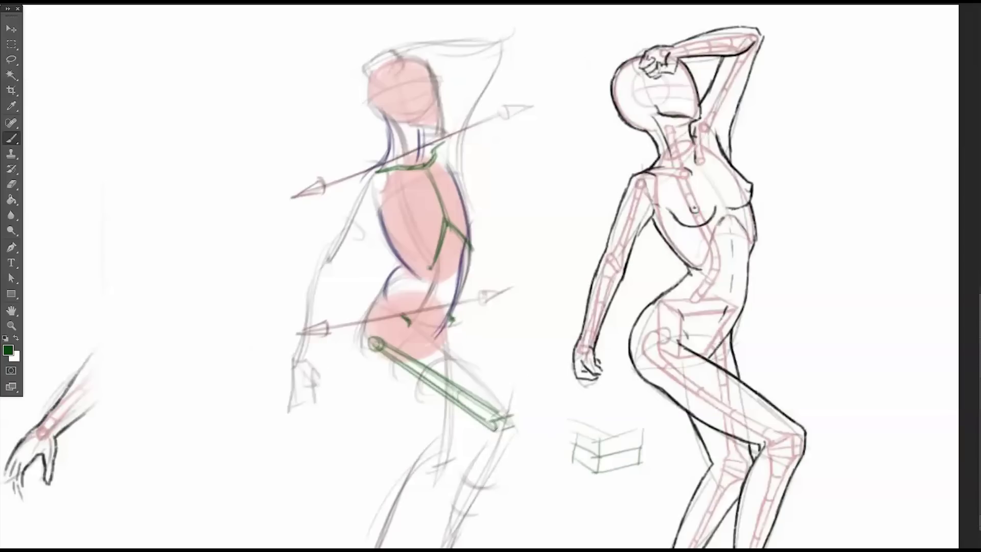
Construct the front knee from a rounded thigh-bone end and a flat block, and start the shin bone below it.
left_click_drag(509, 415, 514, 425)
left_click_drag(503, 413, 486, 404)
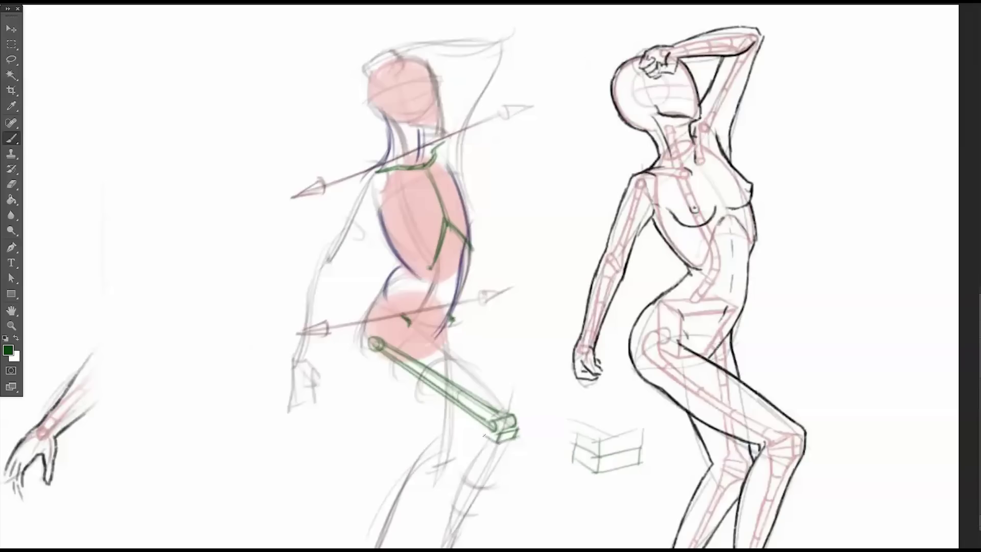
left_click_drag(481, 436, 484, 429)
mouse_move(511, 442)
left_mouse_down()
mouse_move(469, 512)
mouse_move(488, 440)
left_mouse_up()
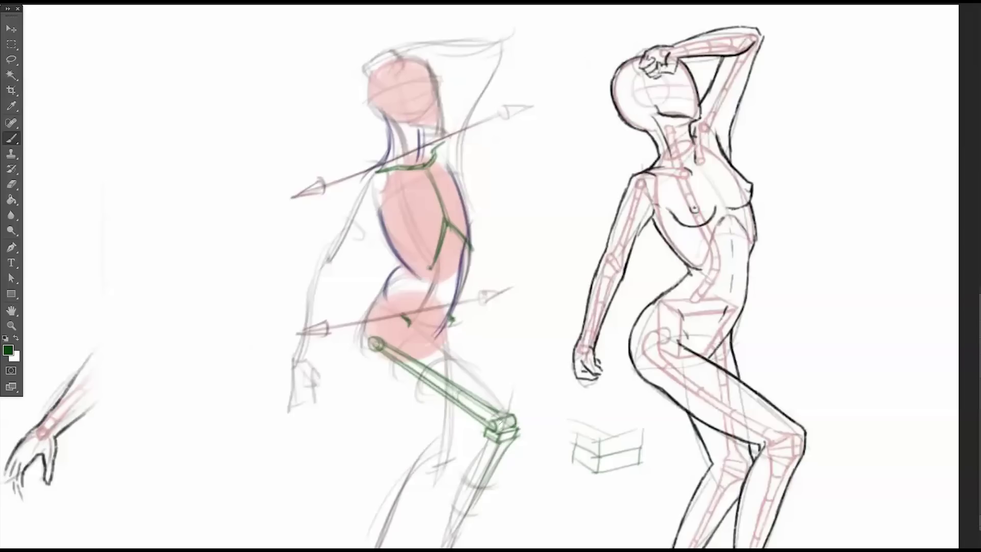
mouse_move(505, 414)
left_mouse_down()
mouse_move(502, 429)
mouse_move(515, 429)
mouse_move(504, 430)
left_mouse_up()
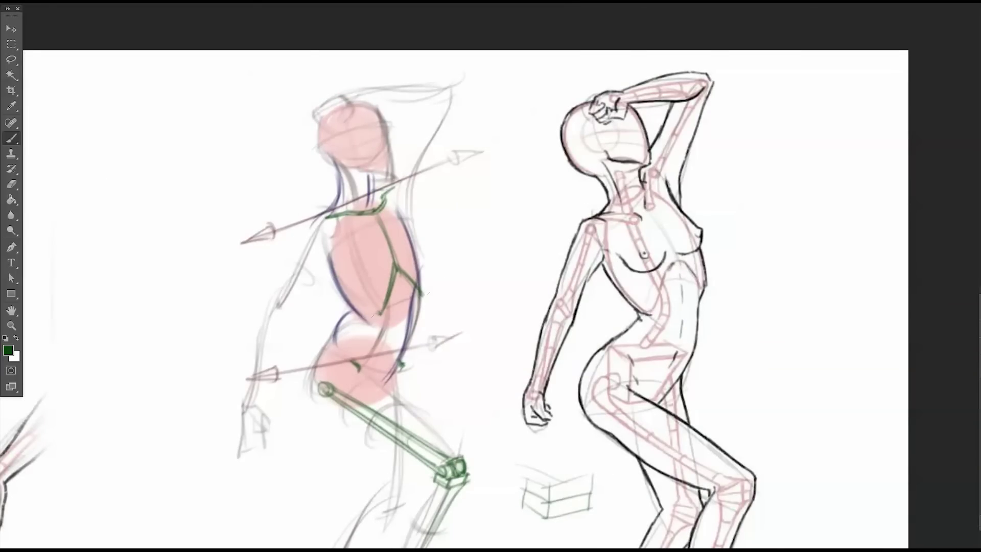
Set the foreground colour to black #000000 and draw a slanted edge joining the ends of the green ribcage arch.
left_click(8, 350)
left_click(766, 338)
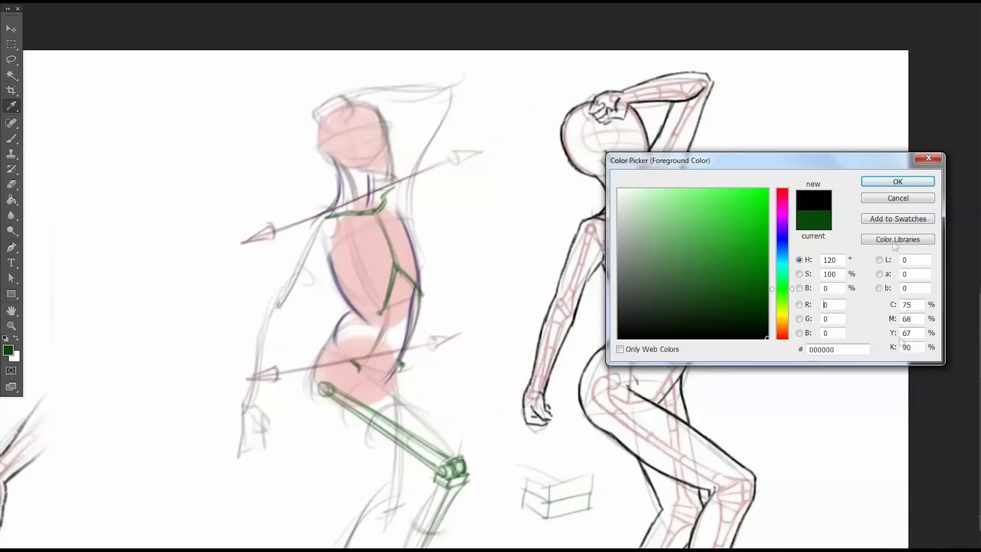
left_click(874, 185)
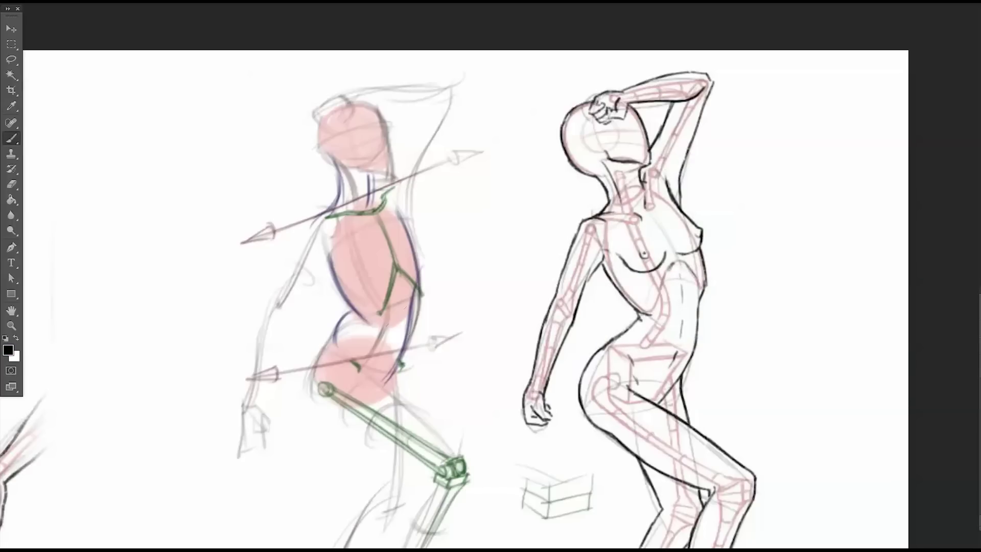
left_click_drag(383, 309, 425, 291)
Draw the front face of a tilted box over the ribcage, with straight side edges and a top edge at the collarbones.
left_click_drag(675, 325, 476, 13)
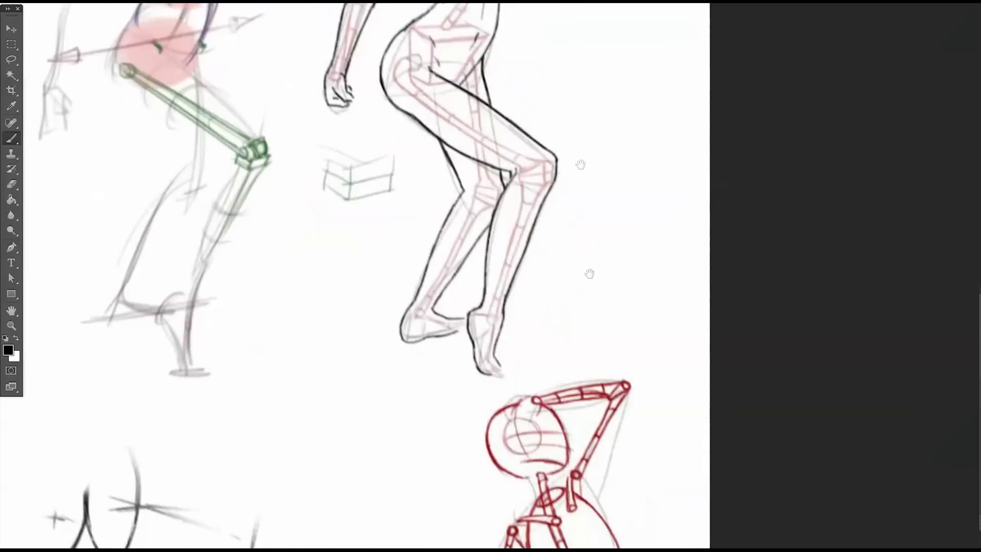
left_click_drag(589, 290, 560, 103)
mouse_move(564, 342)
left_mouse_down()
mouse_move(510, 371)
mouse_move(592, 353)
mouse_move(512, 394)
left_mouse_up()
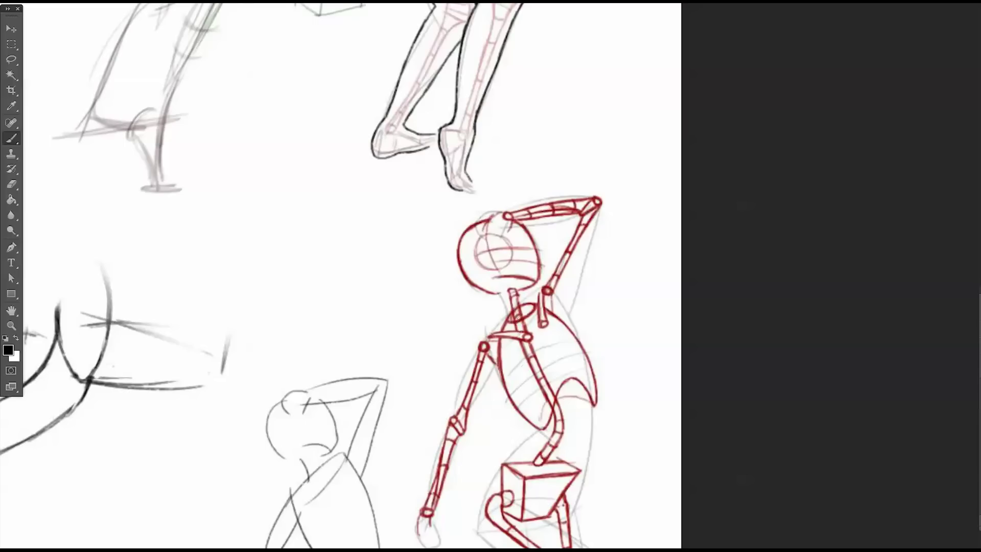
left_click_drag(218, 194, 396, 460)
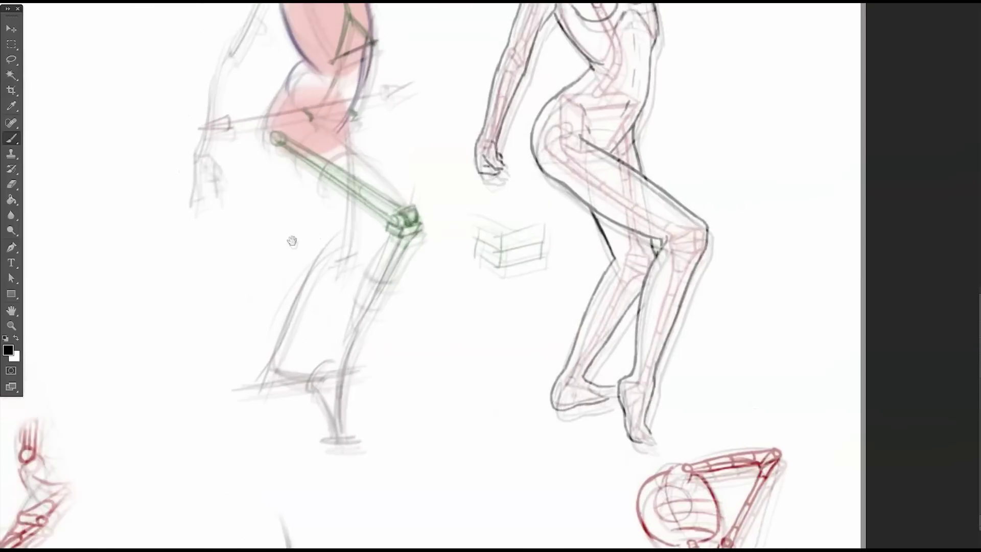
left_click_drag(293, 241, 322, 419)
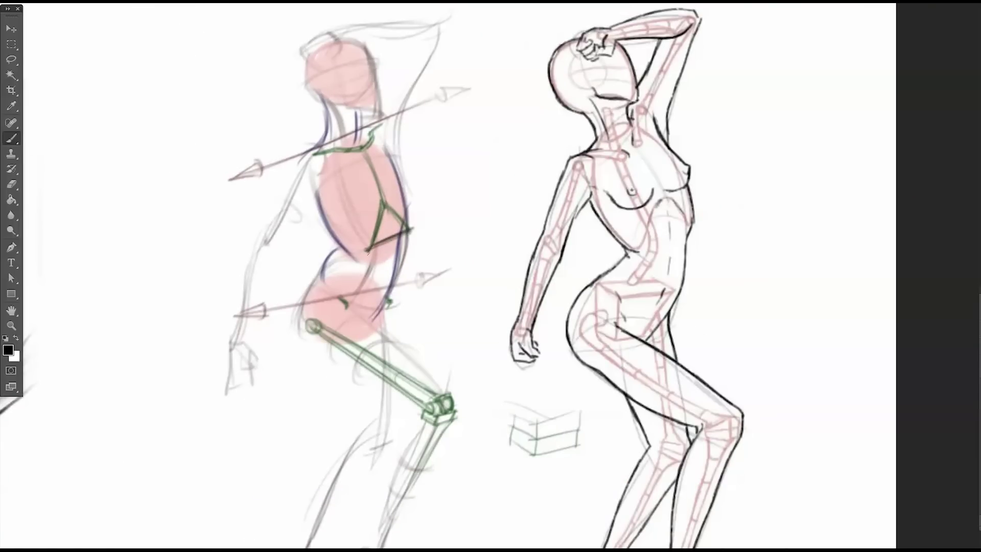
left_click_drag(382, 212, 369, 252)
left_click_drag(369, 250, 407, 233)
left_click_drag(343, 184, 367, 249)
left_click_drag(337, 163, 368, 250)
left_click_drag(336, 160, 368, 250)
left_click_drag(406, 203, 414, 231)
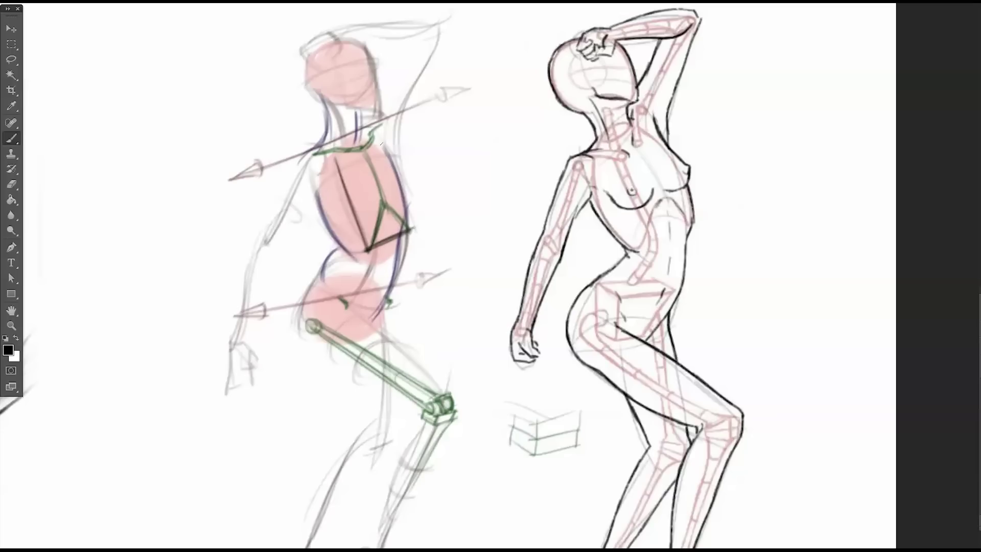
left_click_drag(382, 145, 412, 227)
left_click_drag(335, 157, 384, 142)
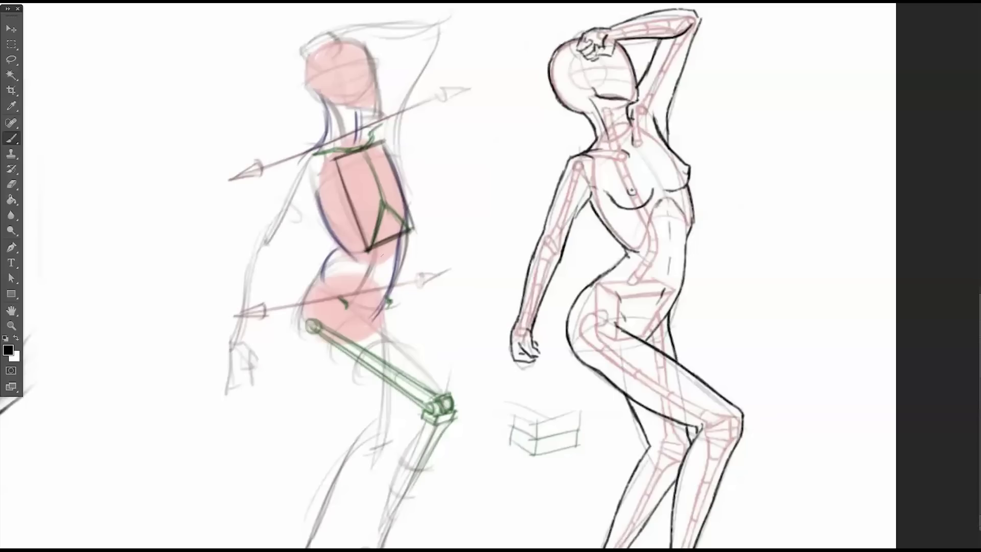
Add the side plane and underside of the ribcage box so it reads as a solid form.
mouse_move(412, 227)
left_mouse_down()
mouse_move(385, 262)
mouse_move(358, 260)
mouse_move(367, 248)
mouse_move(349, 271)
mouse_move(400, 243)
left_mouse_up()
left_click_drag(319, 195, 355, 263)
left_click_drag(314, 178, 353, 269)
left_click_drag(315, 178, 353, 267)
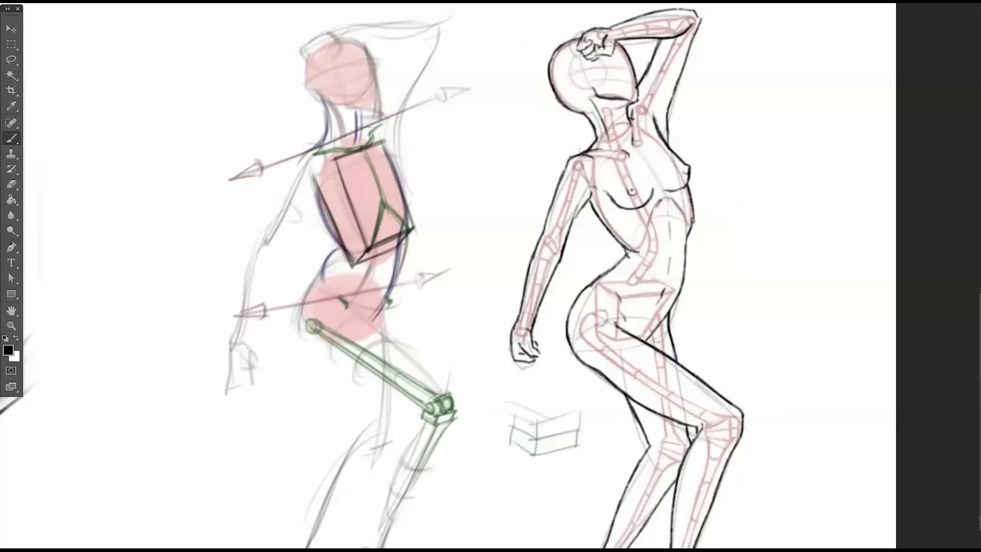
left_click_drag(315, 169, 350, 264)
left_click_drag(319, 184, 337, 158)
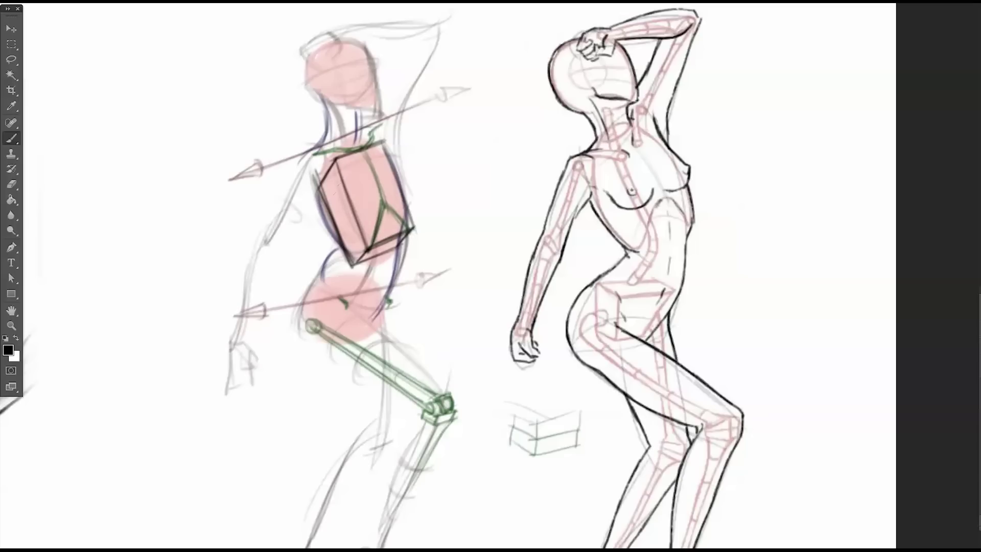
Draw a tilted box around the pelvis mass in black, with its top, front and side planes.
left_click_drag(378, 301, 341, 304)
mouse_move(311, 270)
left_mouse_down()
mouse_move(348, 307)
mouse_move(365, 279)
mouse_move(325, 277)
left_mouse_up()
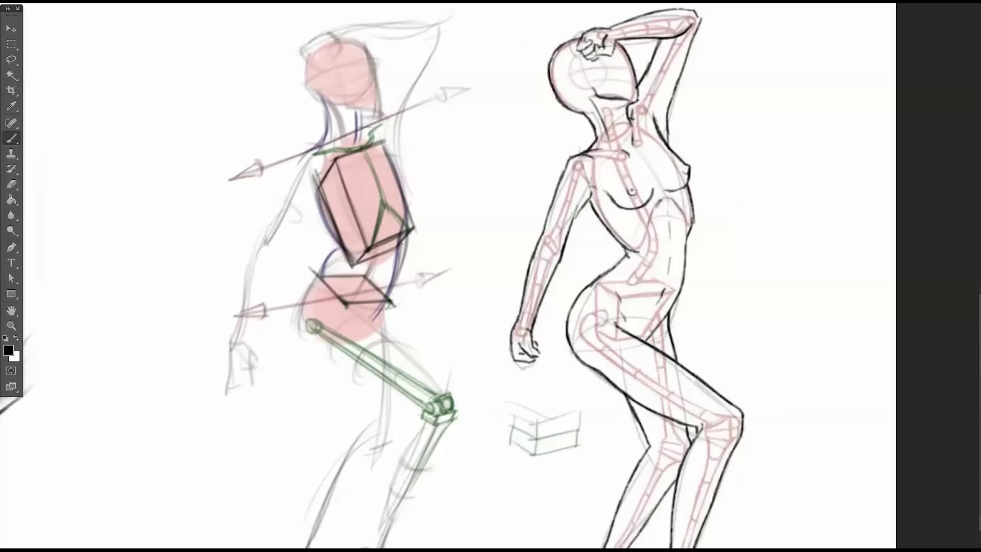
mouse_move(387, 302)
left_mouse_down()
mouse_move(345, 310)
mouse_move(331, 334)
left_mouse_up()
mouse_move(319, 279)
left_mouse_down()
mouse_move(301, 308)
mouse_move(376, 322)
mouse_move(300, 331)
left_mouse_up()
left_click_drag(325, 300, 304, 332)
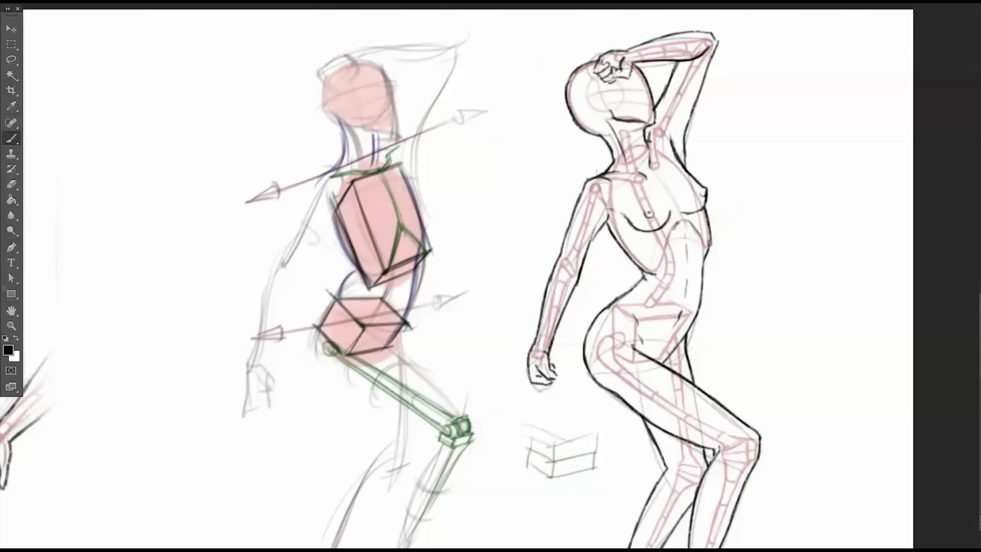
Fit the whole drawing page in view.
left_click(12, 310)
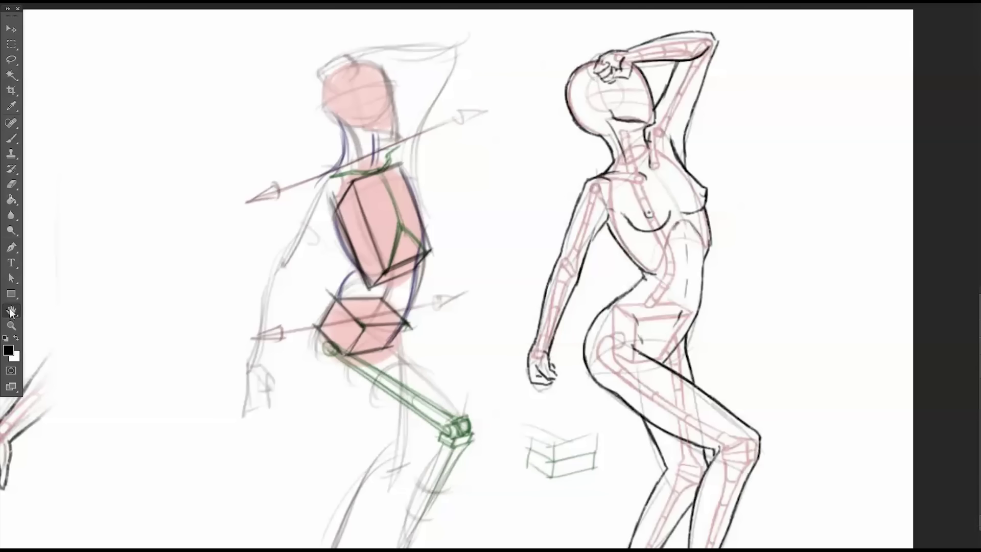
double_click(12, 311)
left_click(10, 321)
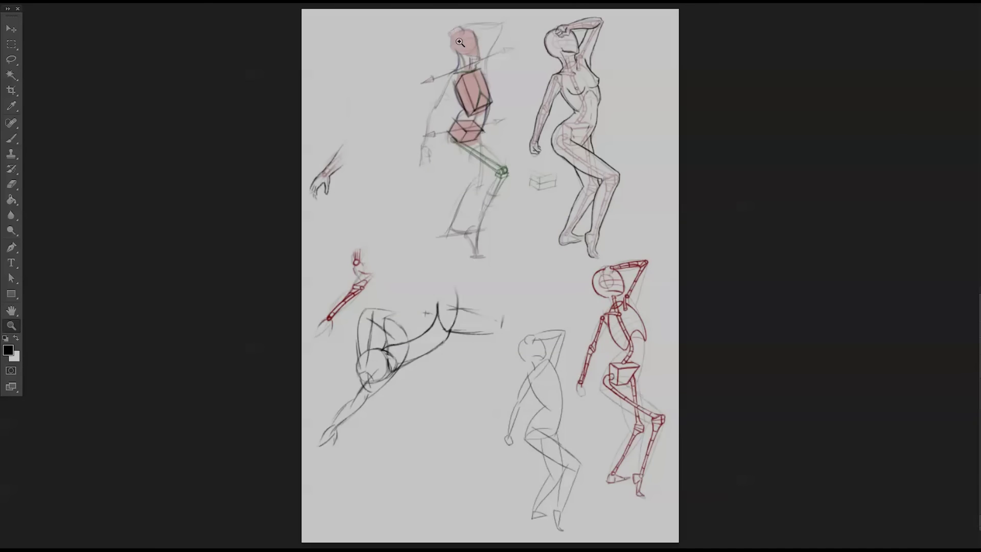